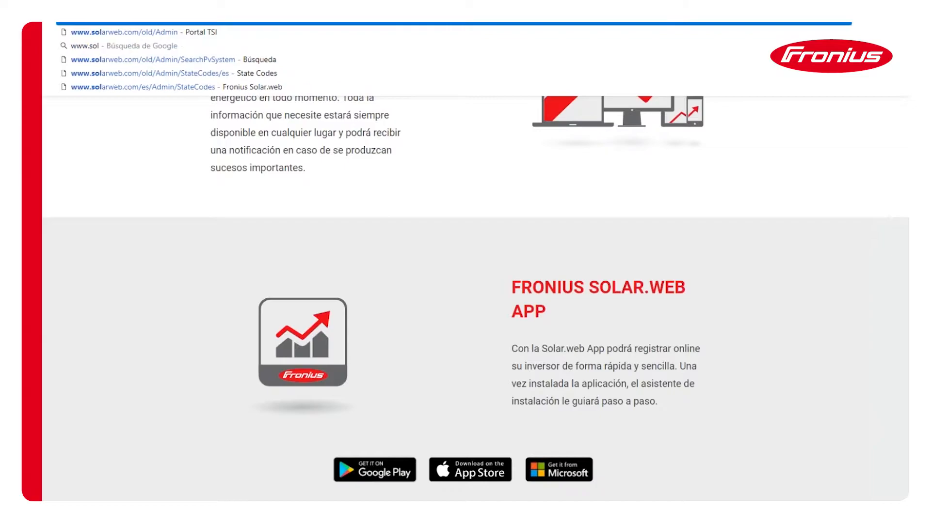
text(b.com)
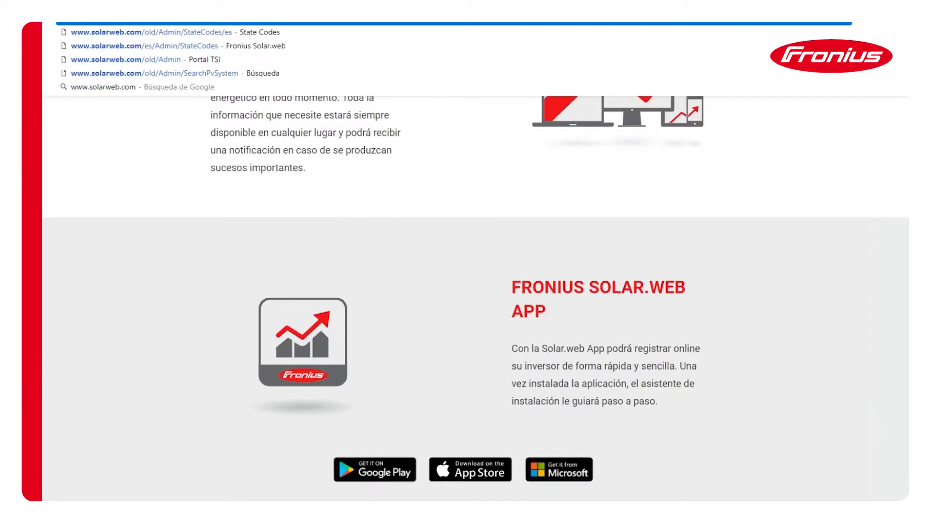
key(Return)
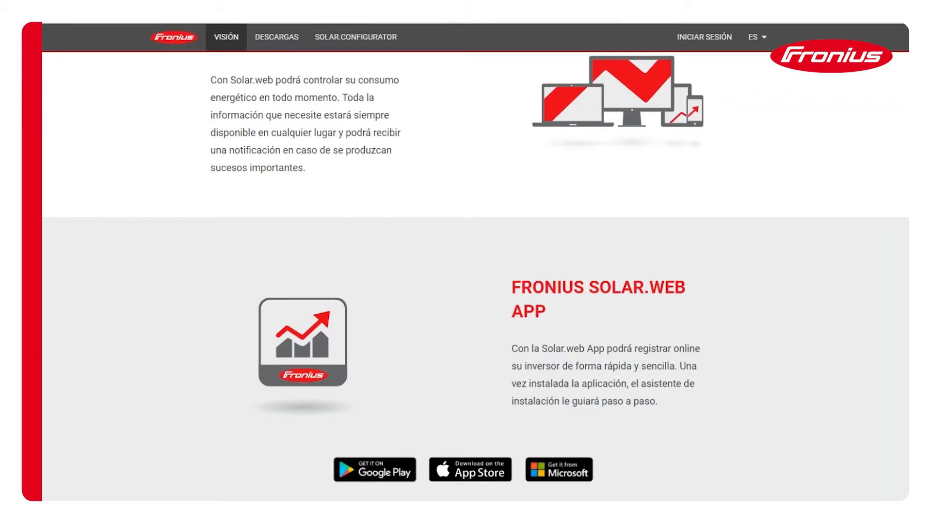
scroll(297, 112, up, 20)
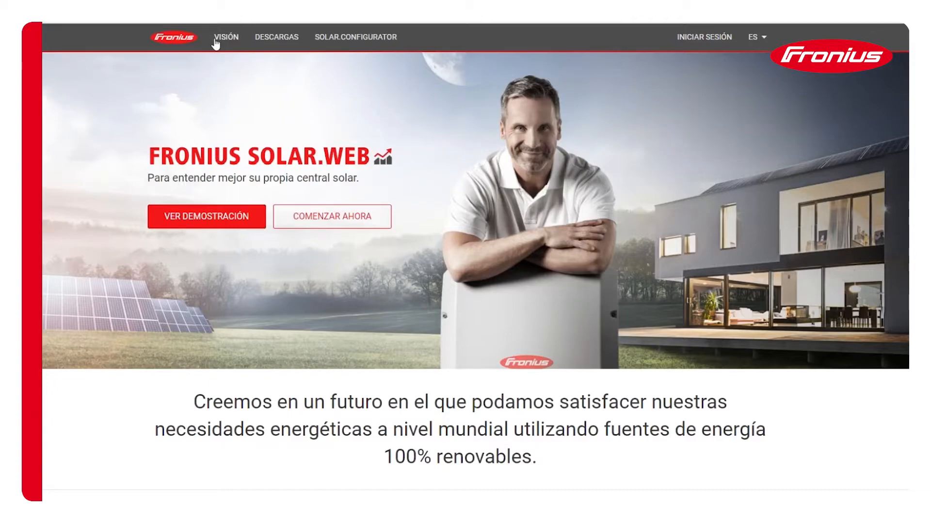
click(357, 38)
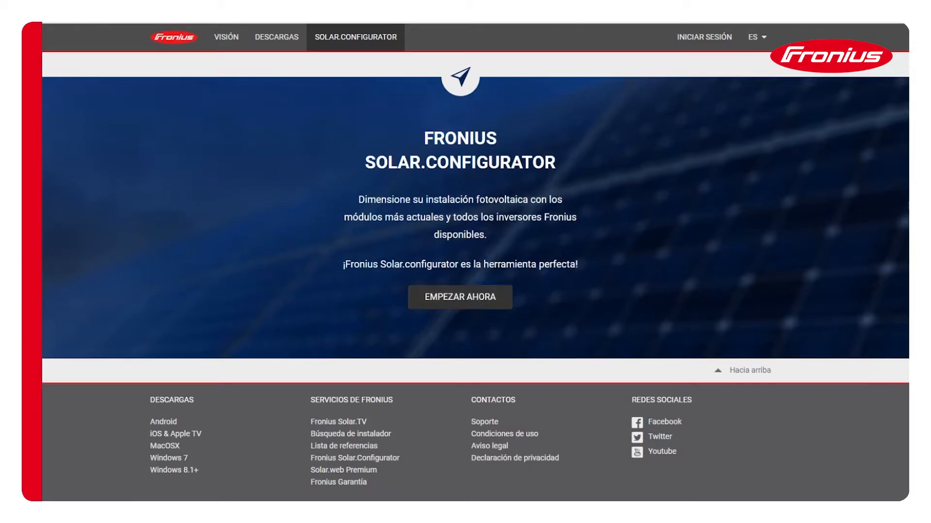
click(456, 300)
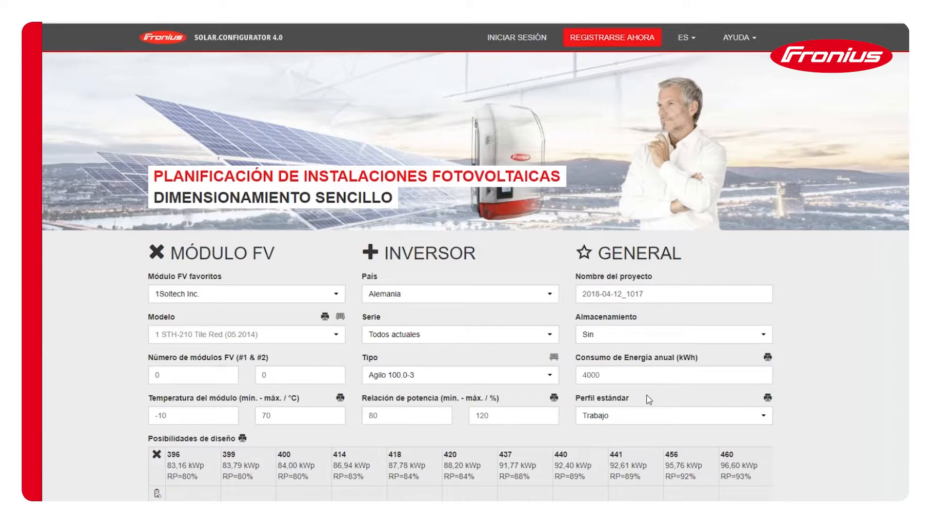
- Examine the project name field, the table of design possibilities and the legend beneath it
triple_click(666, 293)
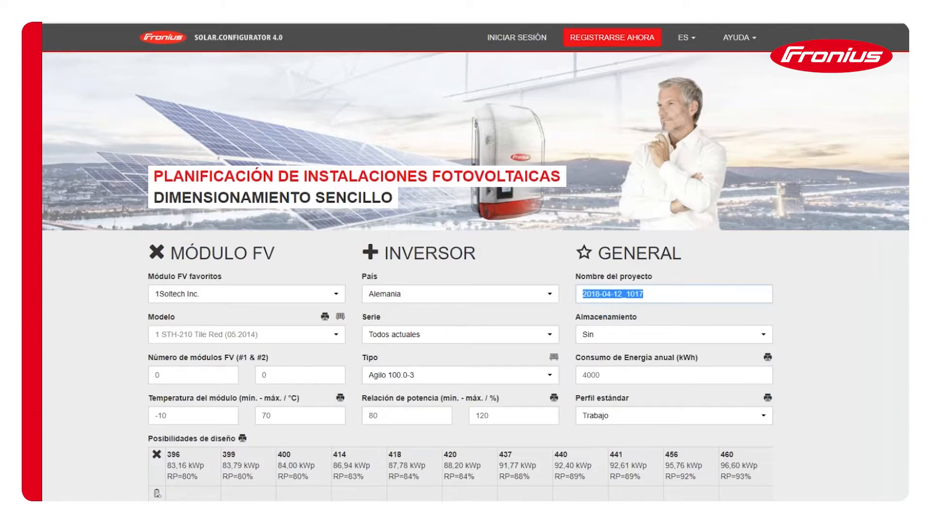
click(682, 295)
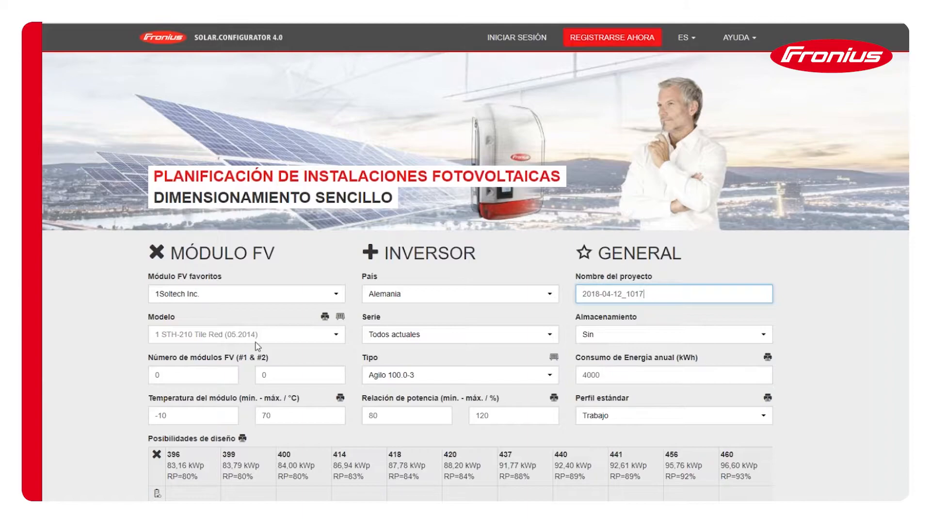
scroll(256, 345, down, 1)
scroll(257, 346, down, 2)
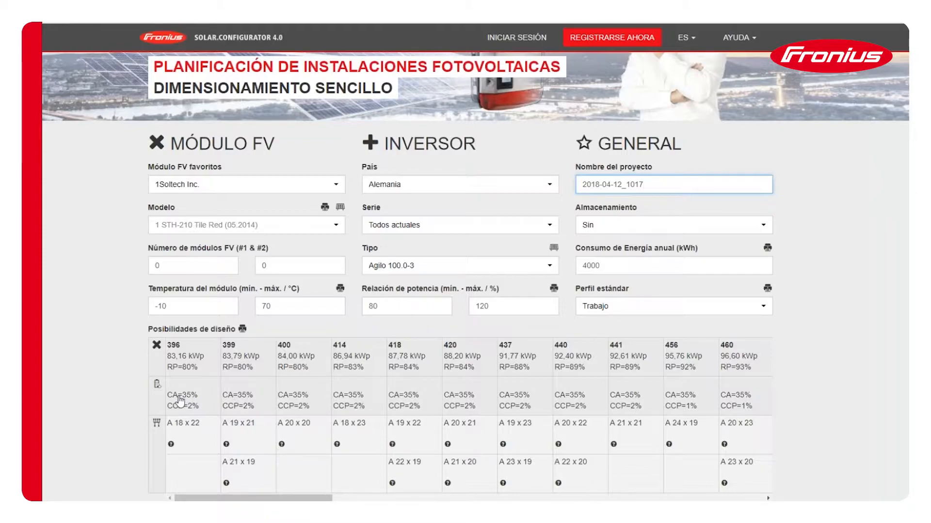
scroll(191, 414, down, 3)
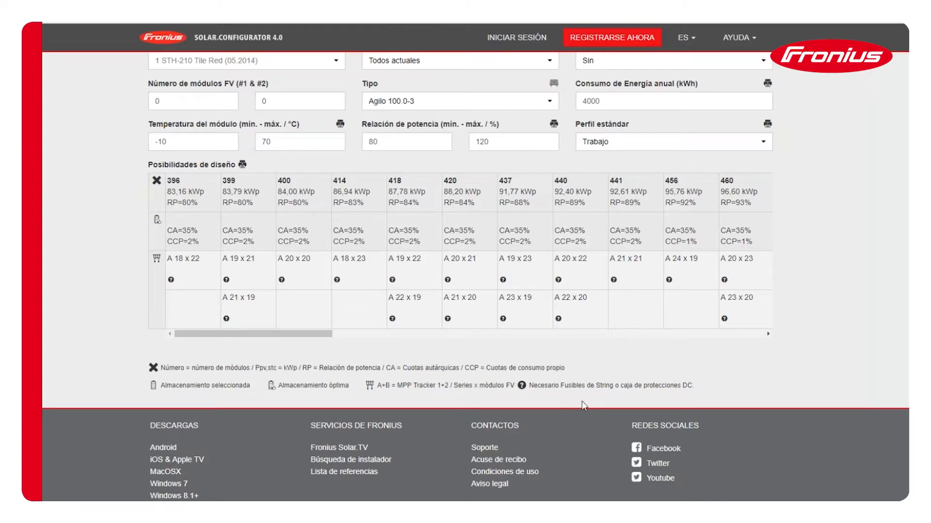
scroll(284, 327, up, 3)
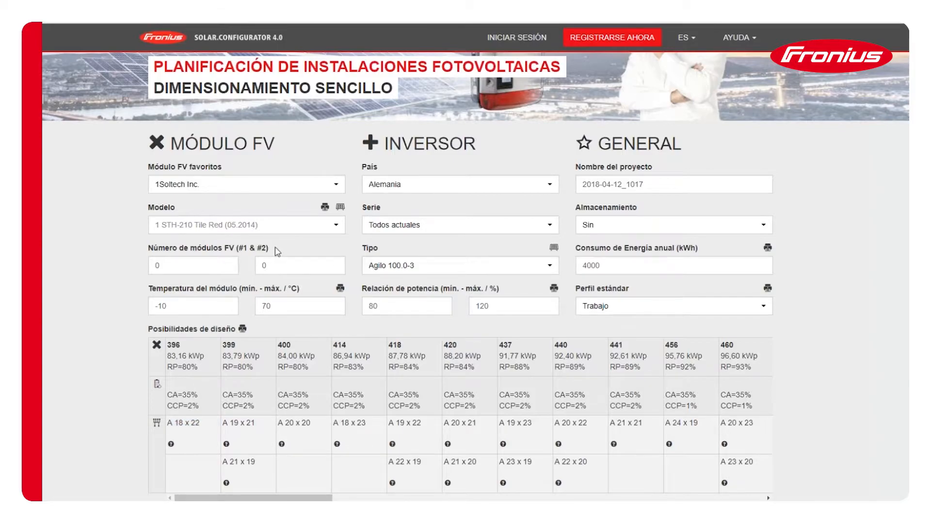
scroll(259, 297, up, 3)
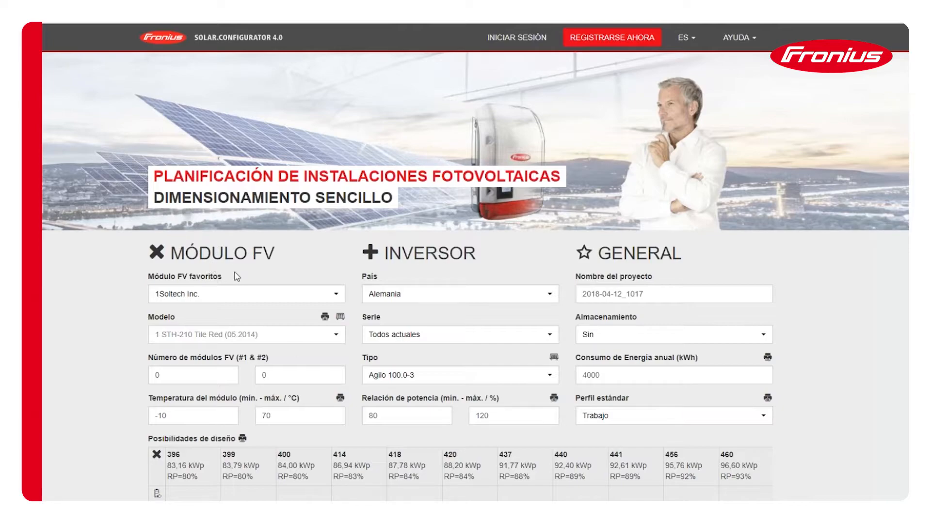
- Search the PV module manufacturers for "rec" and choose REC Solar AS
click(245, 299)
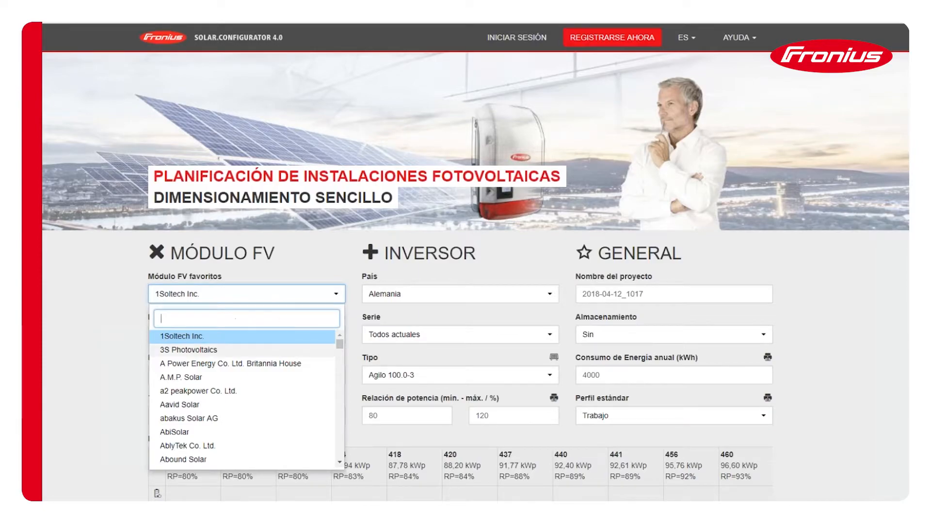
scroll(300, 388, down, 5)
scroll(301, 389, down, 10)
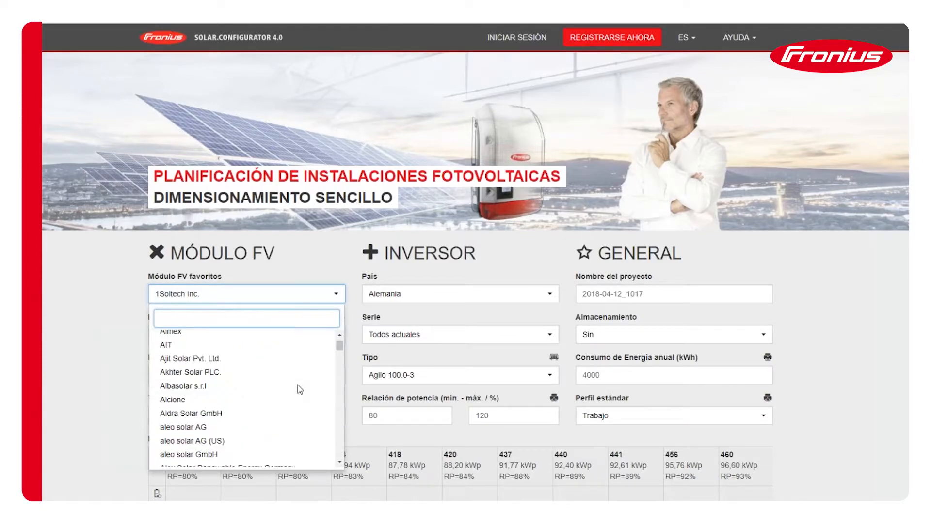
scroll(299, 387, down, 10)
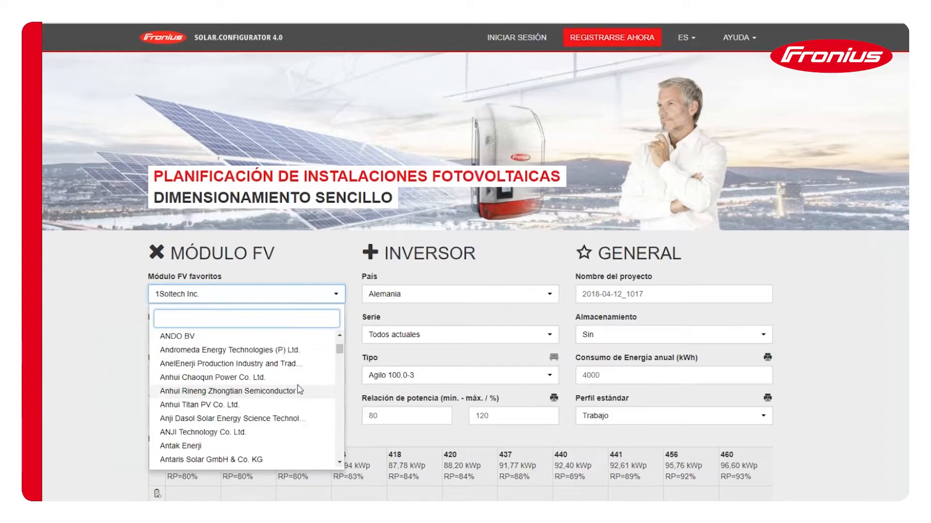
scroll(280, 381, down, 10)
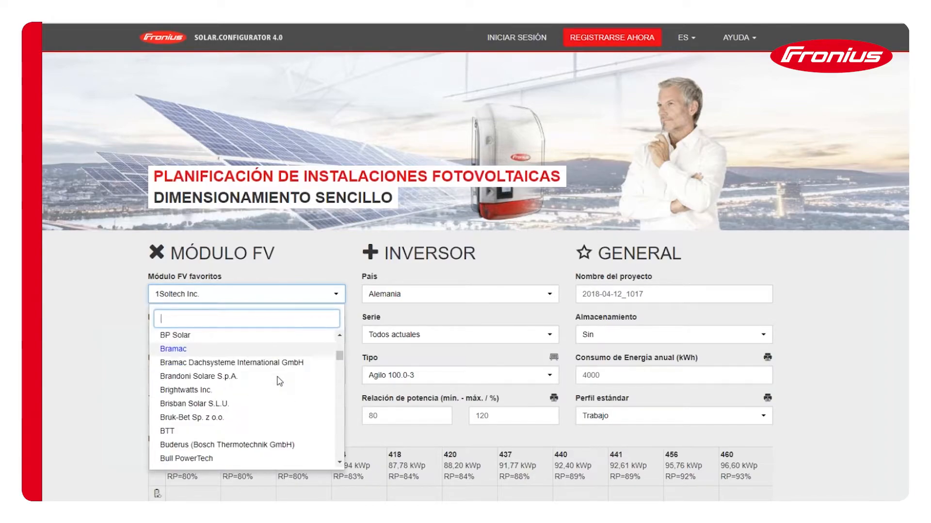
scroll(280, 381, up, 4)
scroll(279, 381, up, 15)
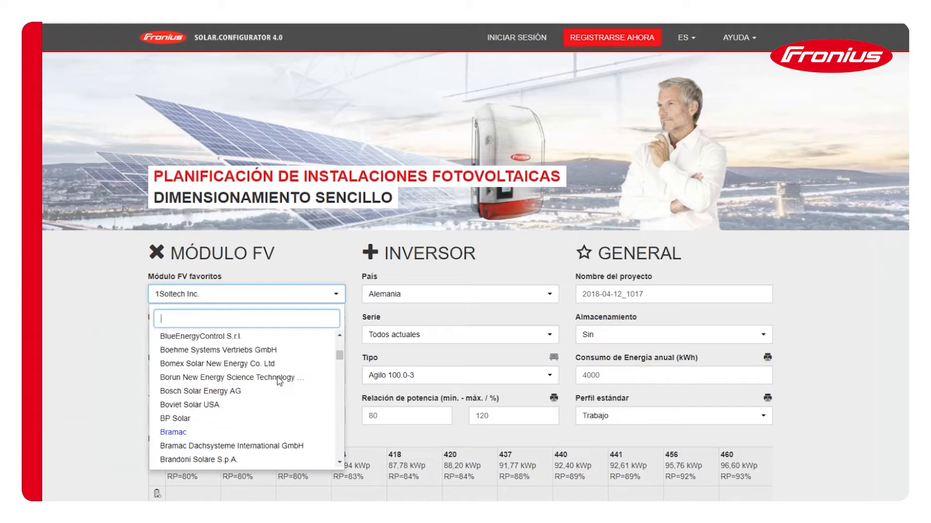
scroll(277, 376, up, 5)
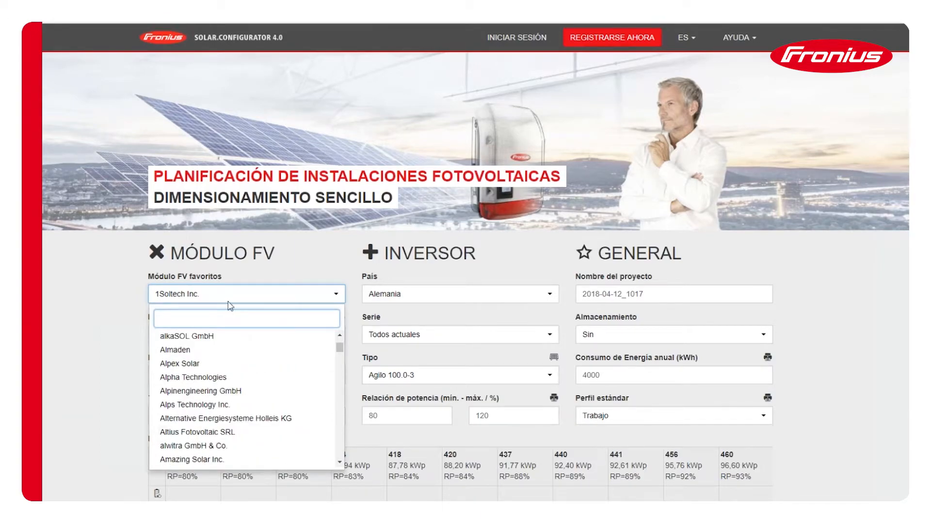
text(re)
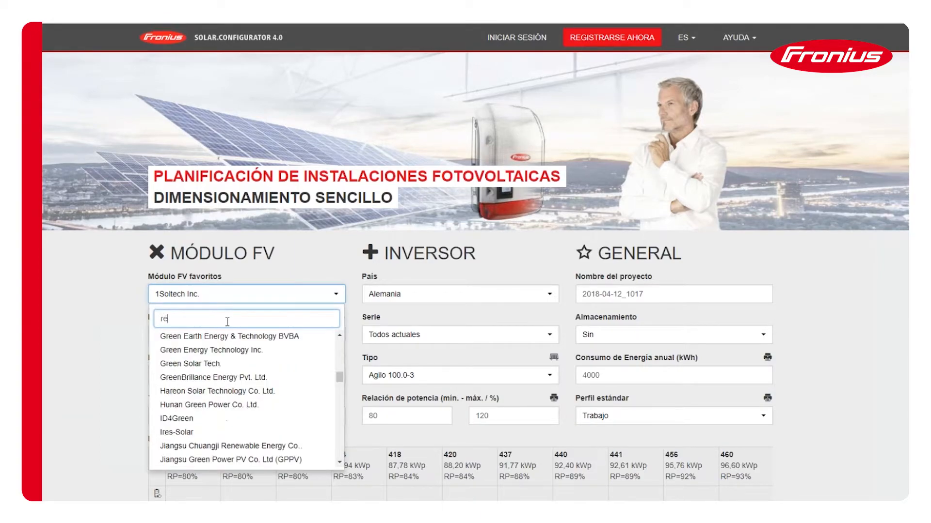
text(c)
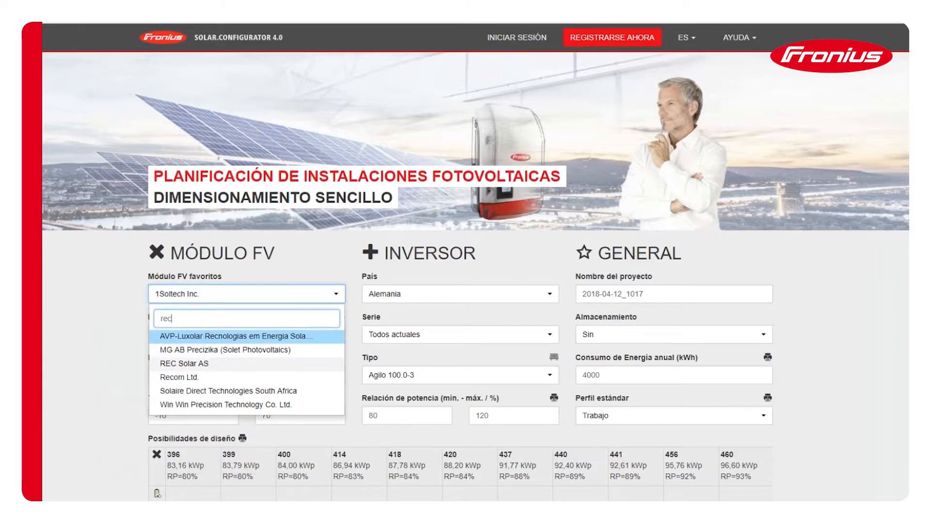
click(208, 364)
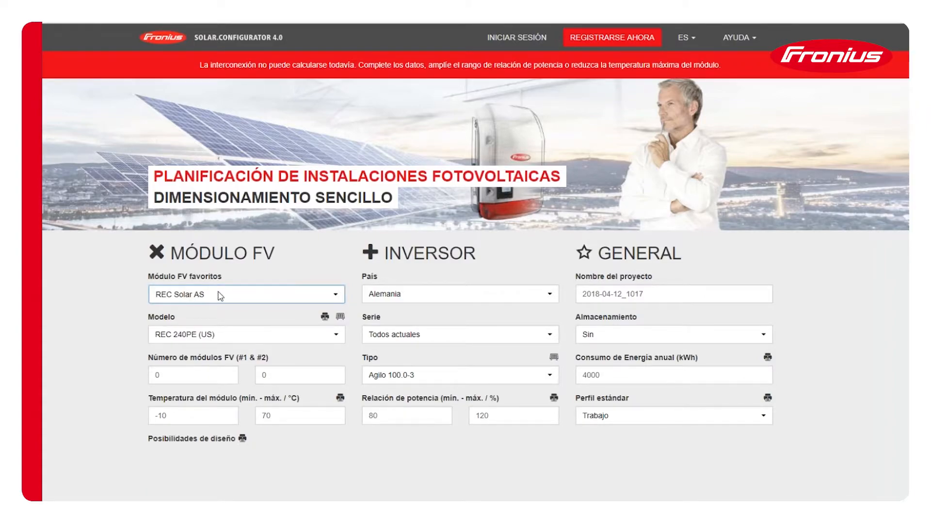
- Browse the REC Solar AS module models and choose REC 270PE
click(231, 335)
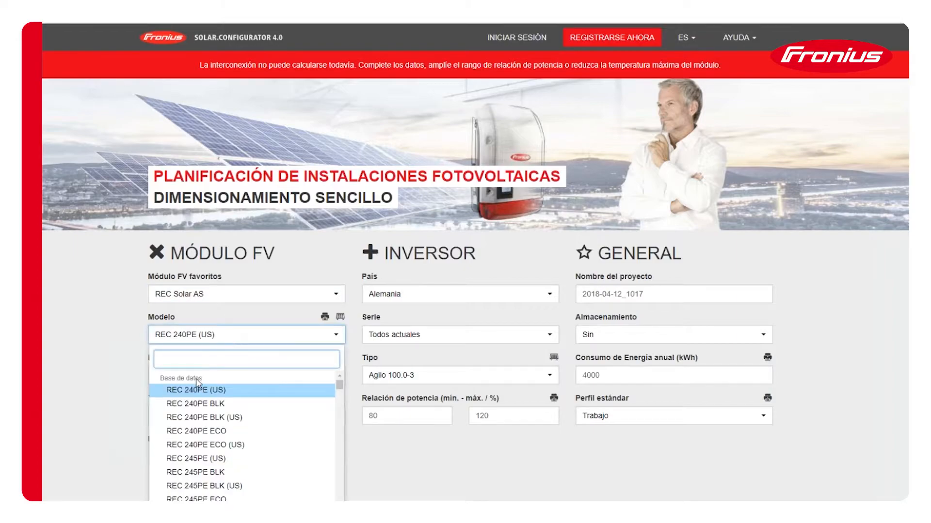
scroll(202, 400, down, 1)
scroll(201, 400, down, 10)
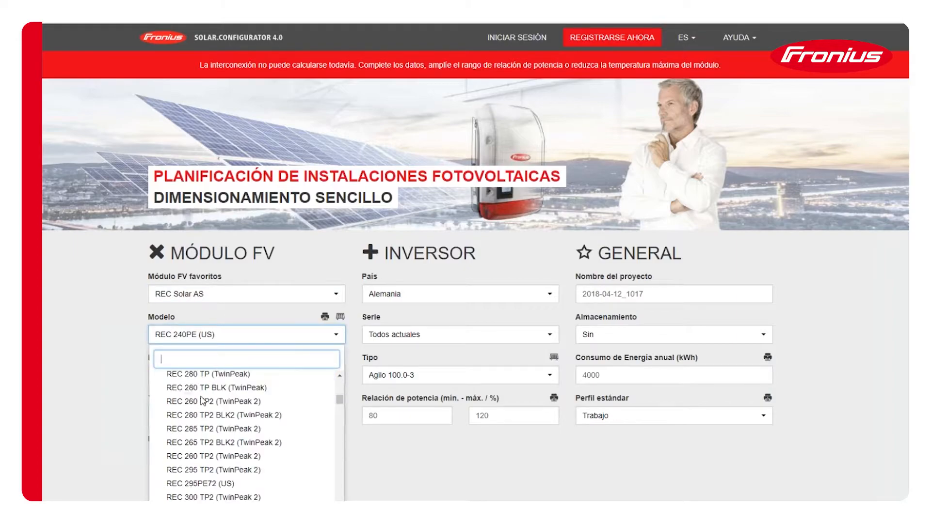
scroll(202, 400, up, 8)
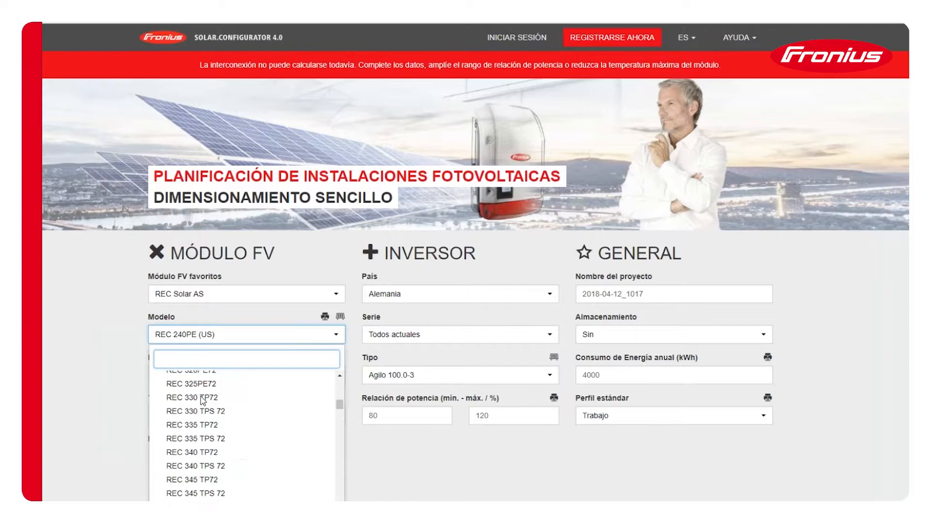
scroll(206, 393, down, 10)
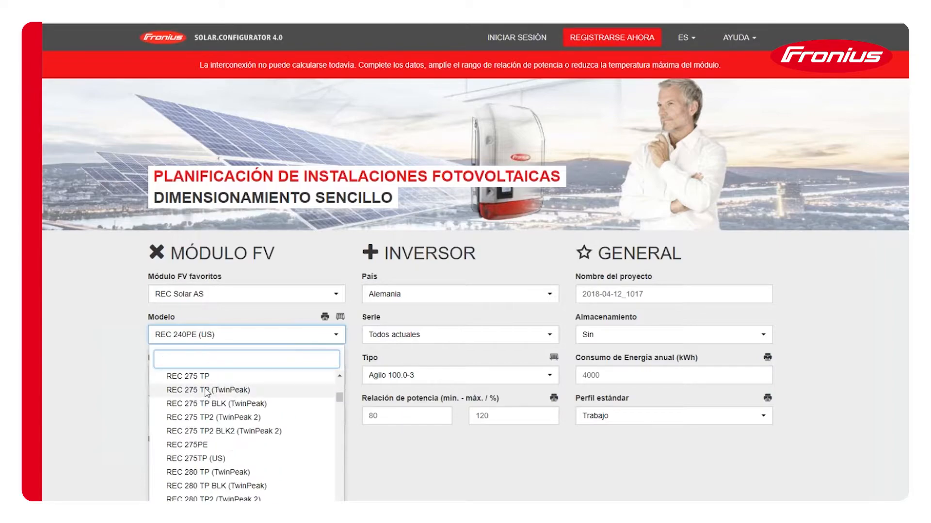
scroll(210, 399, down, 10)
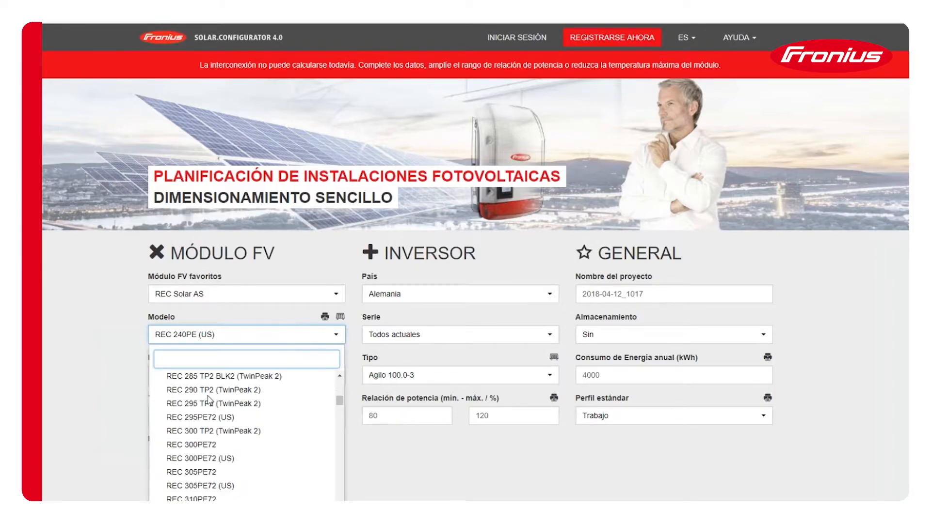
scroll(213, 402, down, 10)
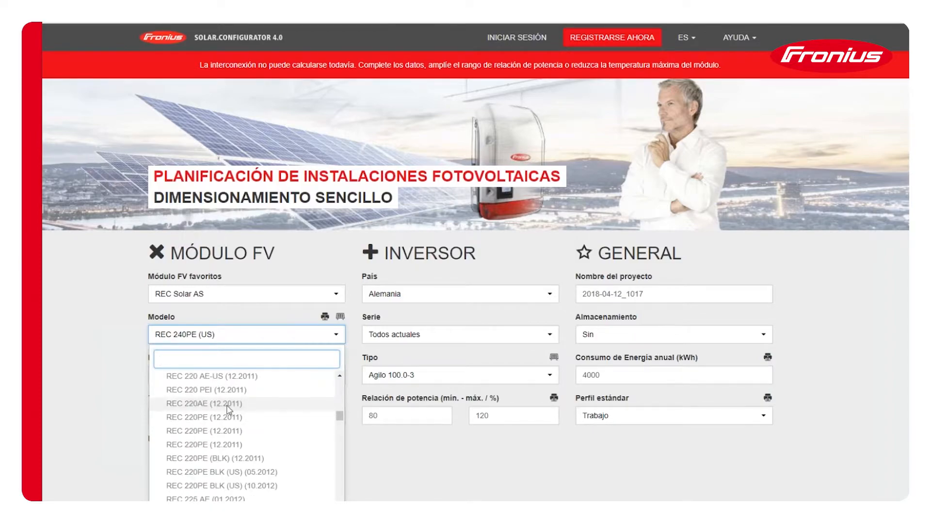
scroll(204, 412, down, 1)
scroll(204, 414, down, 3)
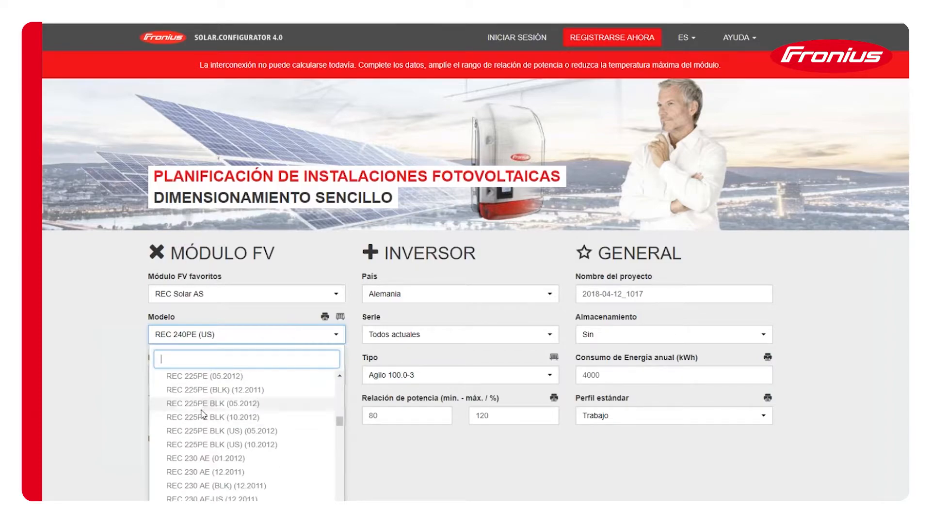
scroll(215, 398, down, 3)
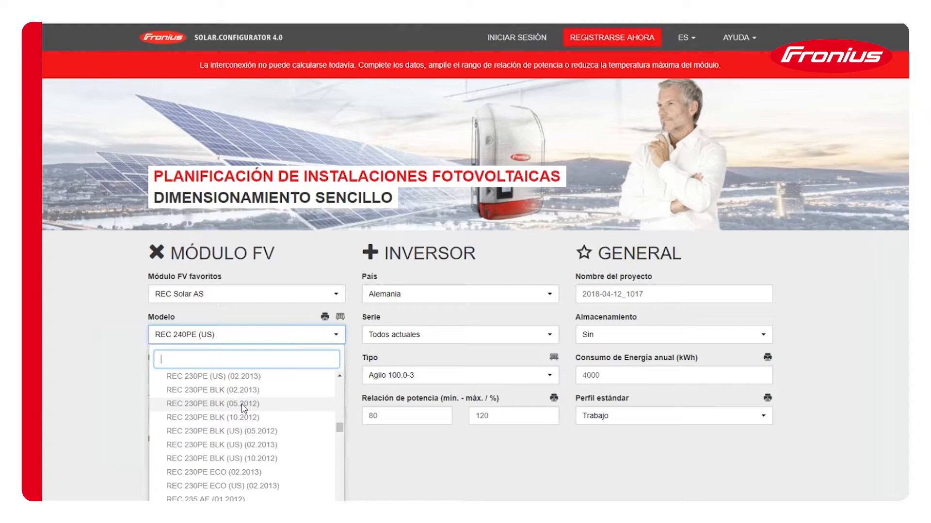
scroll(244, 410, down, 10)
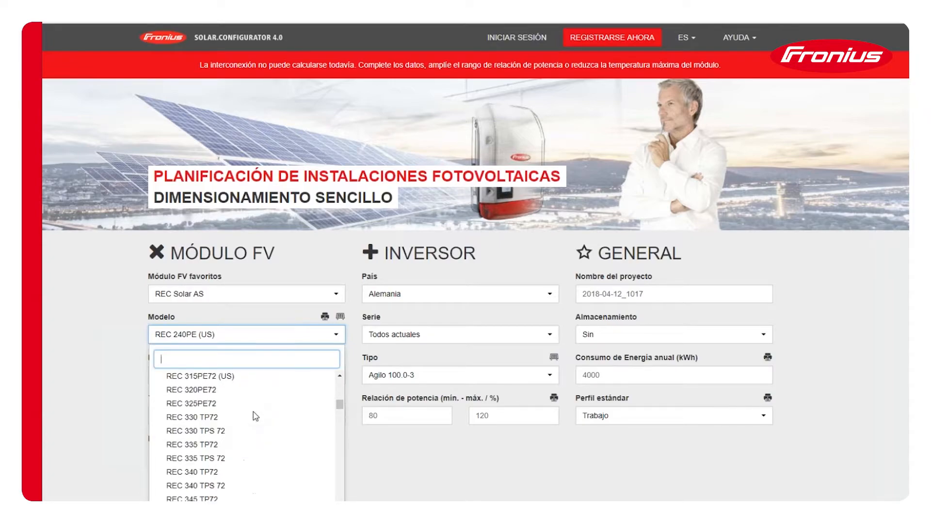
scroll(254, 416, up, 8)
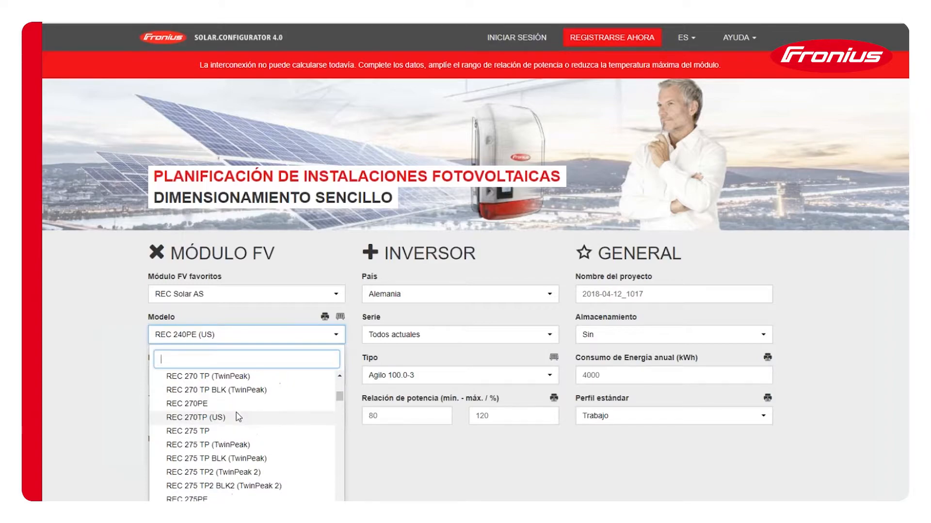
scroll(237, 417, up, 2)
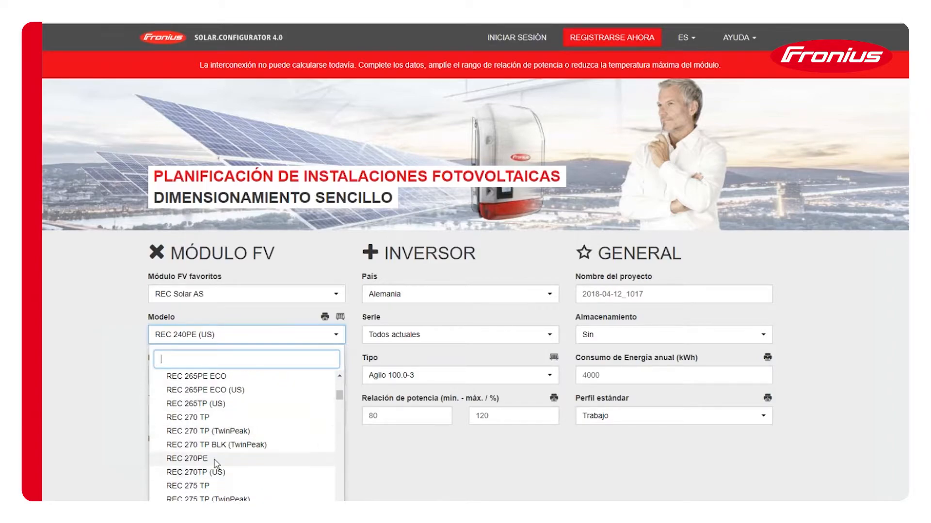
click(218, 459)
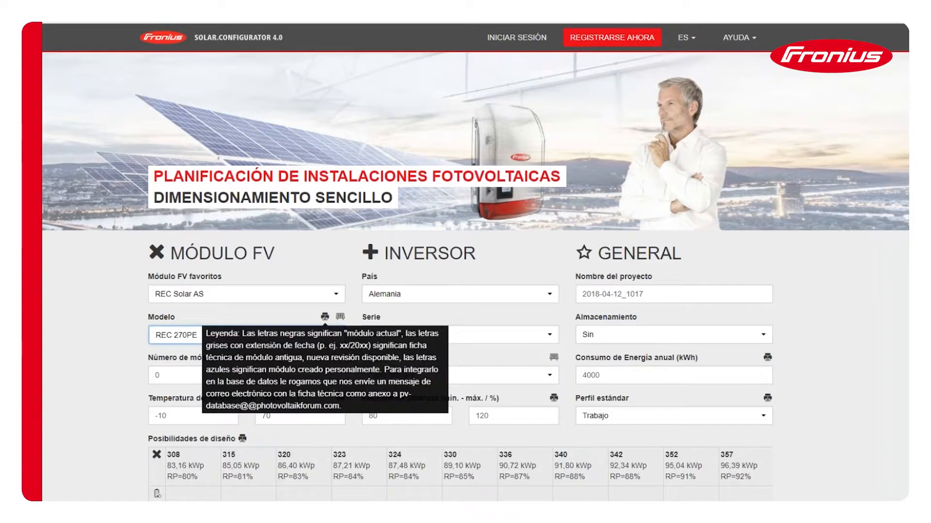
- View the technical data sheet of the selected PV module and close it
click(340, 316)
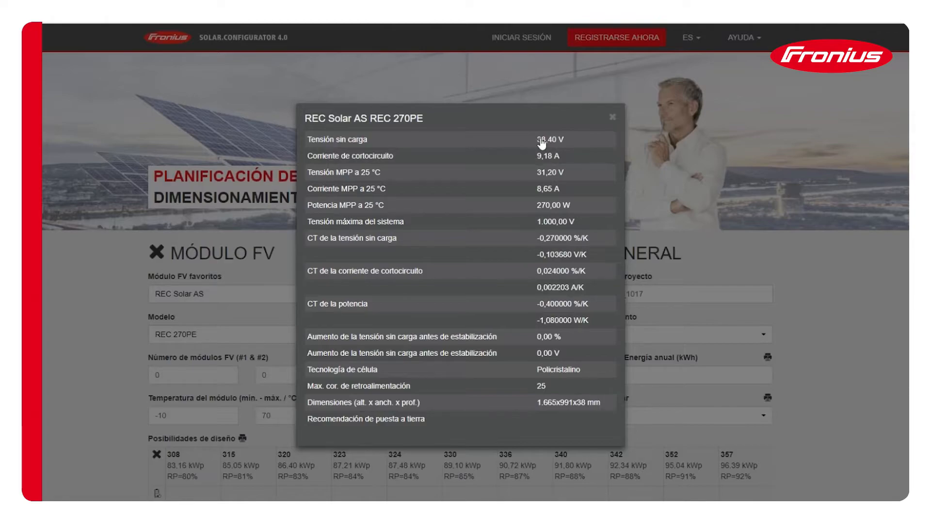
click(613, 117)
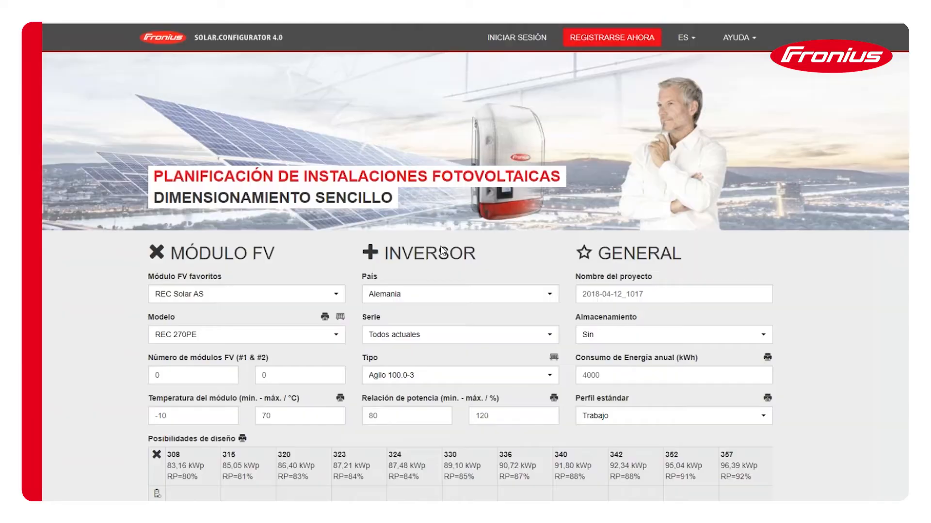
right_click(341, 319)
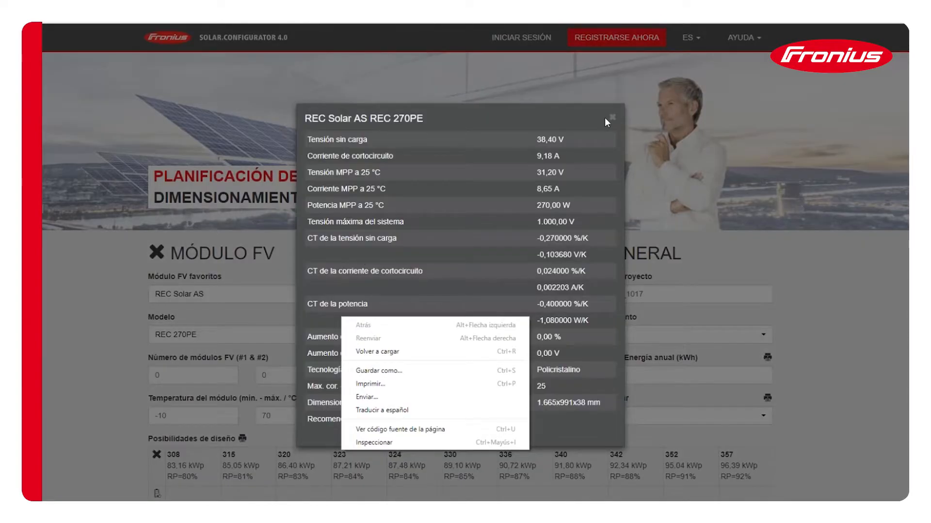
- Check the electrical data of the REC 270PE module once more and close its data sheet
click(606, 117)
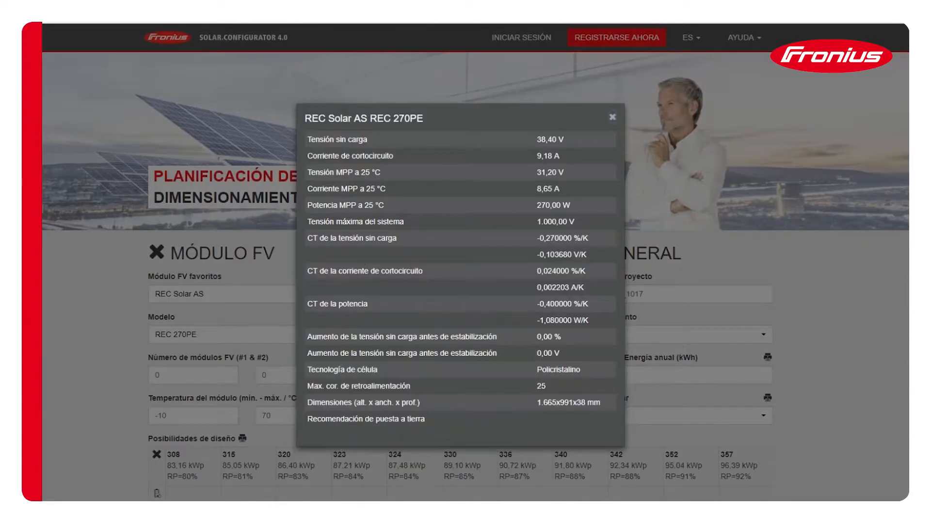
click(612, 118)
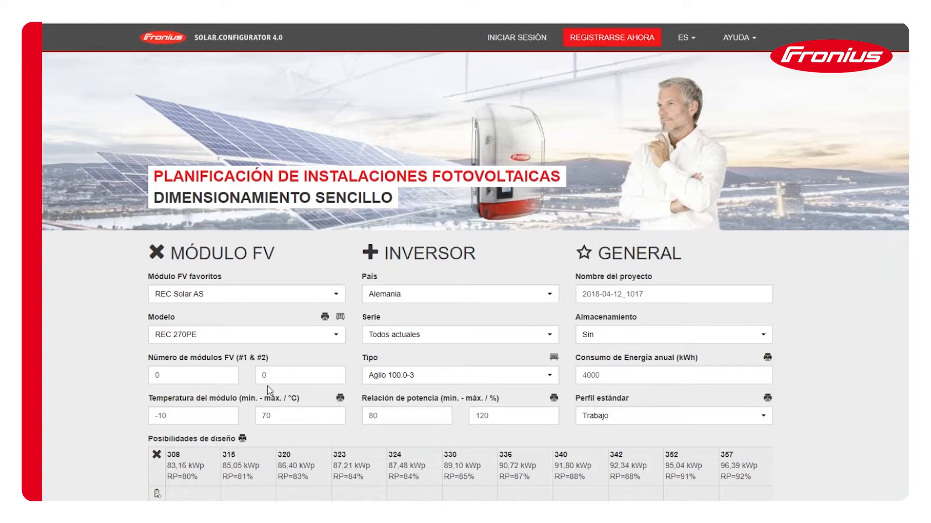
- Search the inverter countries for "esp" and set the country to España
scroll(273, 380, down, 1)
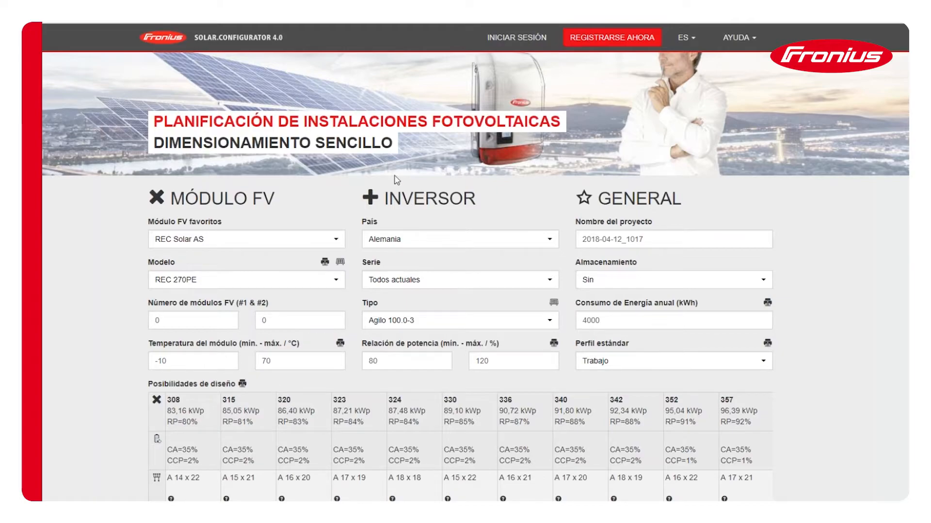
click(452, 244)
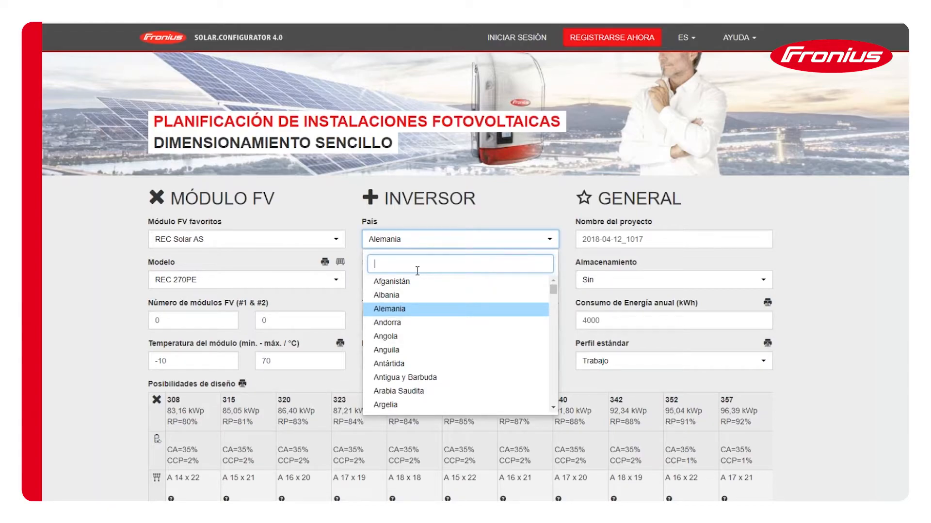
text(est)
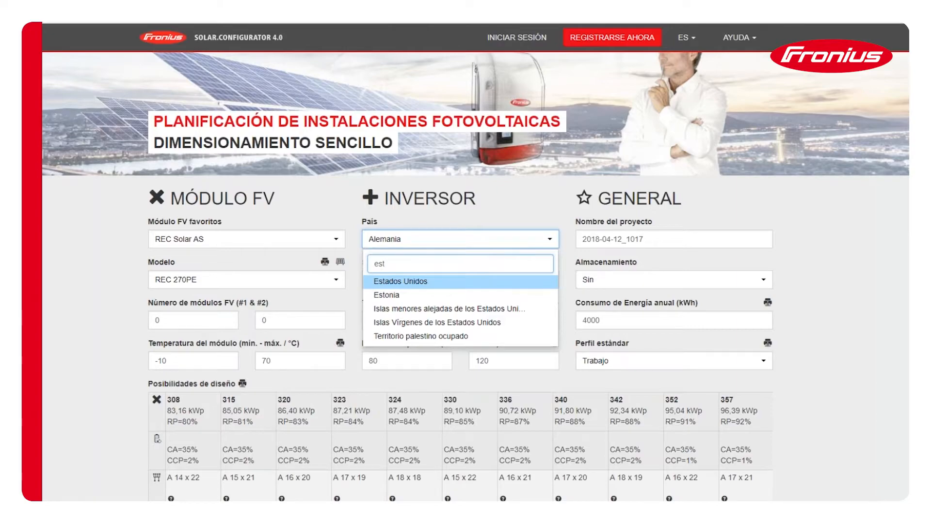
key(BackSpace)
text(p)
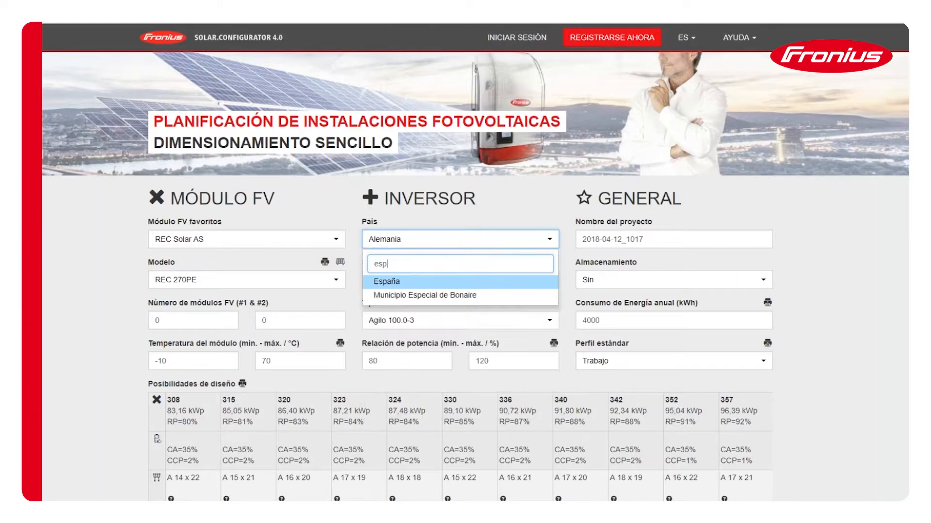
click(442, 287)
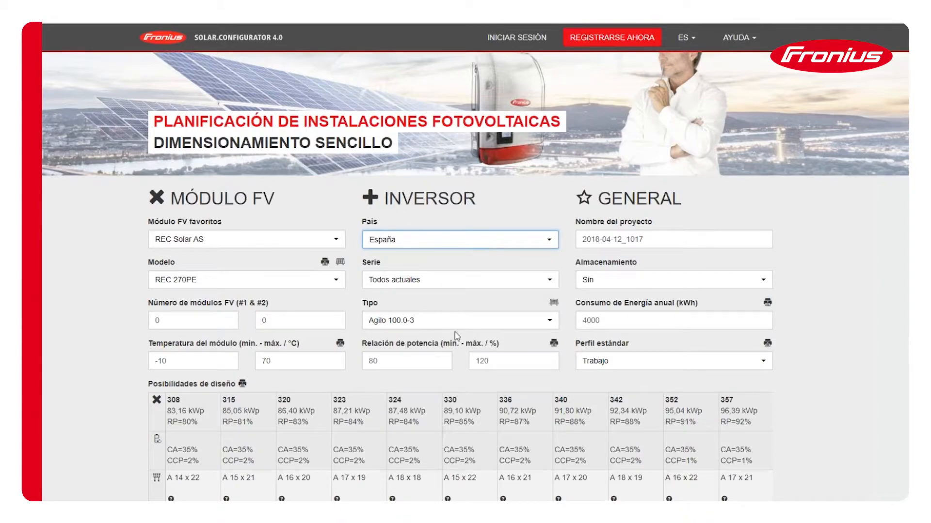
- Browse the available inverter types, from Agilo to Symo Hybrid, and choose Galvo 3.0-1
click(417, 328)
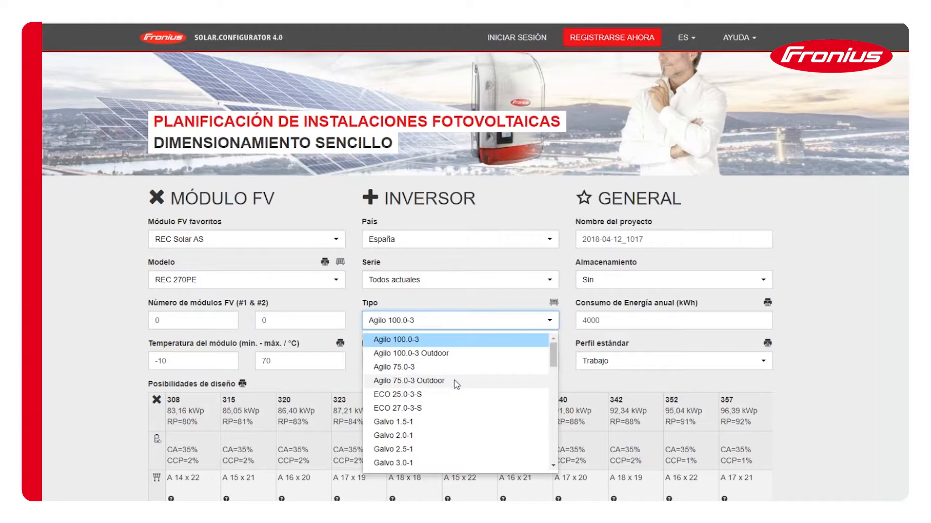
scroll(457, 392, down, 1)
scroll(455, 410, up, 1)
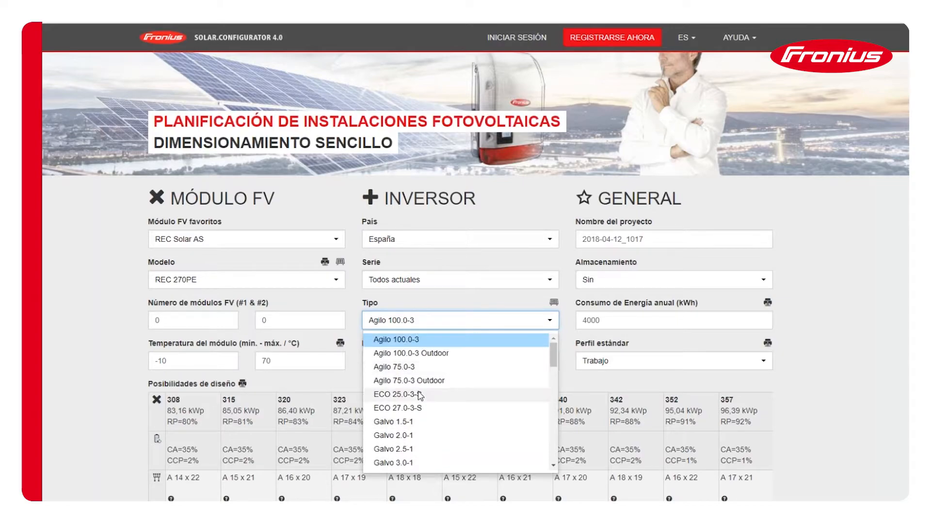
scroll(426, 416, down, 4)
scroll(426, 414, down, 2)
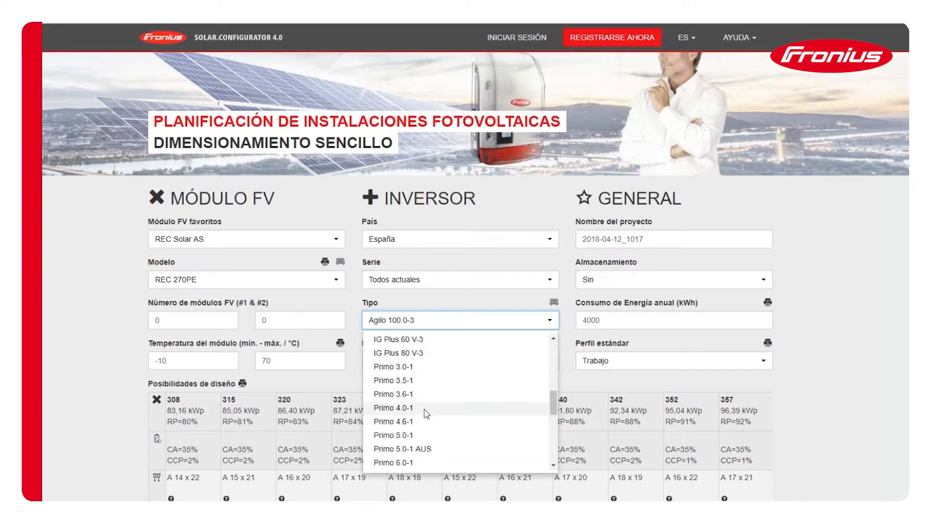
scroll(425, 414, up, 4)
scroll(425, 415, up, 1)
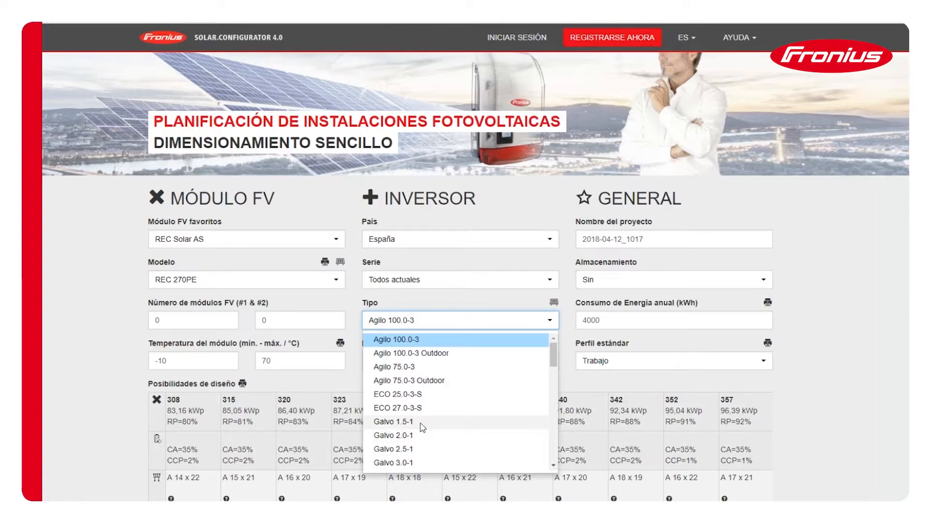
scroll(422, 436, down, 5)
scroll(422, 429, down, 8)
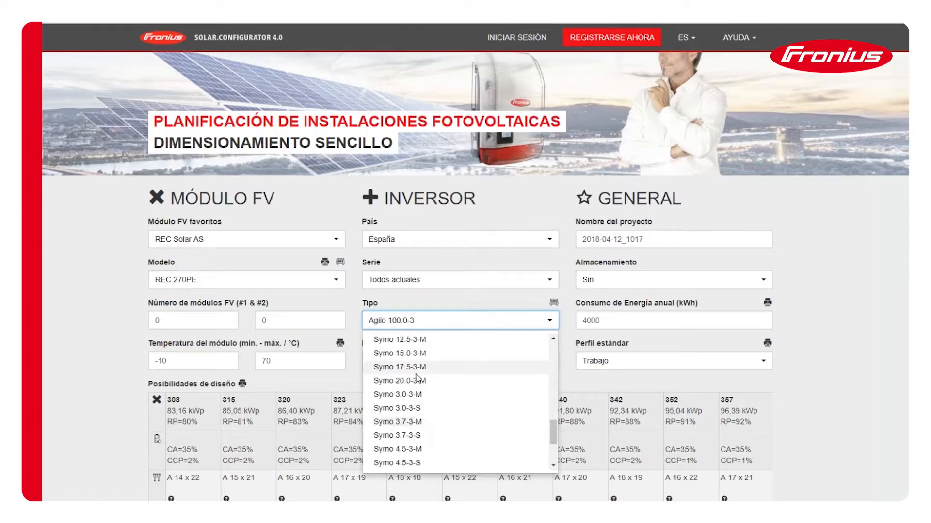
scroll(413, 398, down, 3)
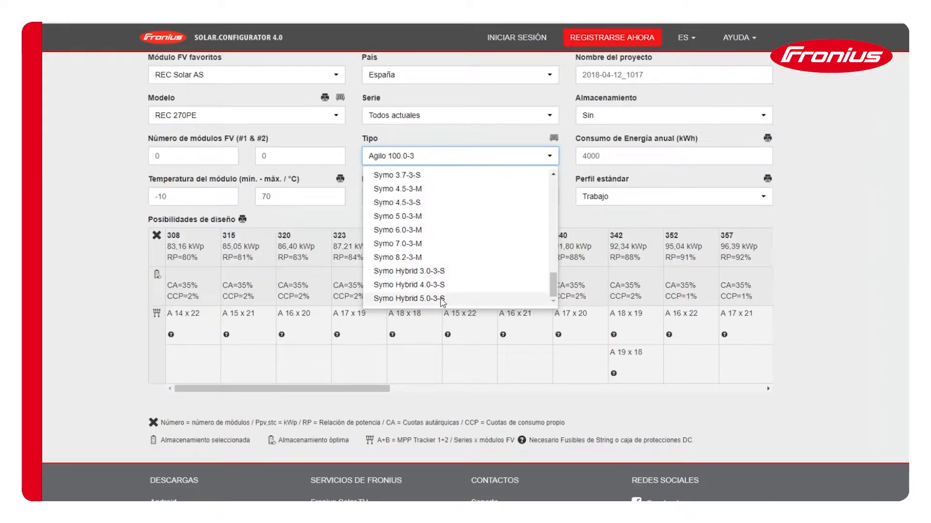
scroll(442, 301, up, 10)
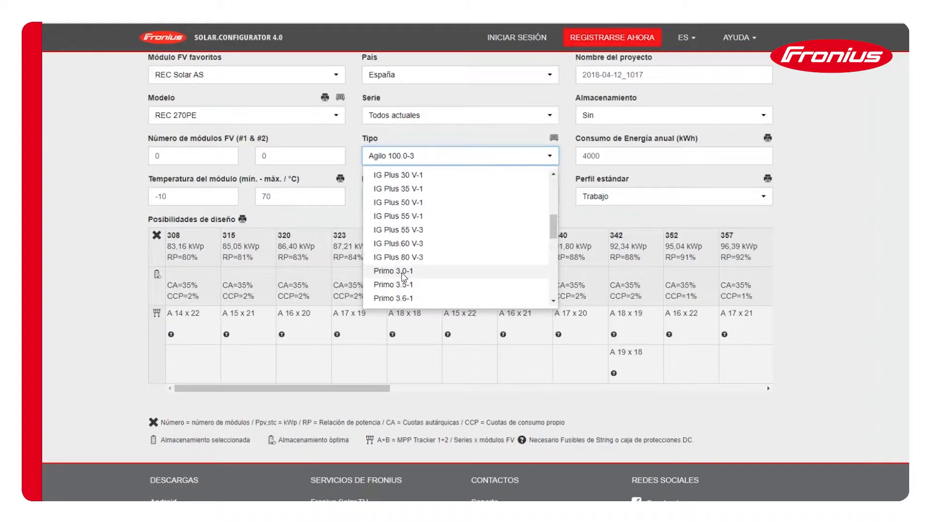
scroll(402, 276, up, 2)
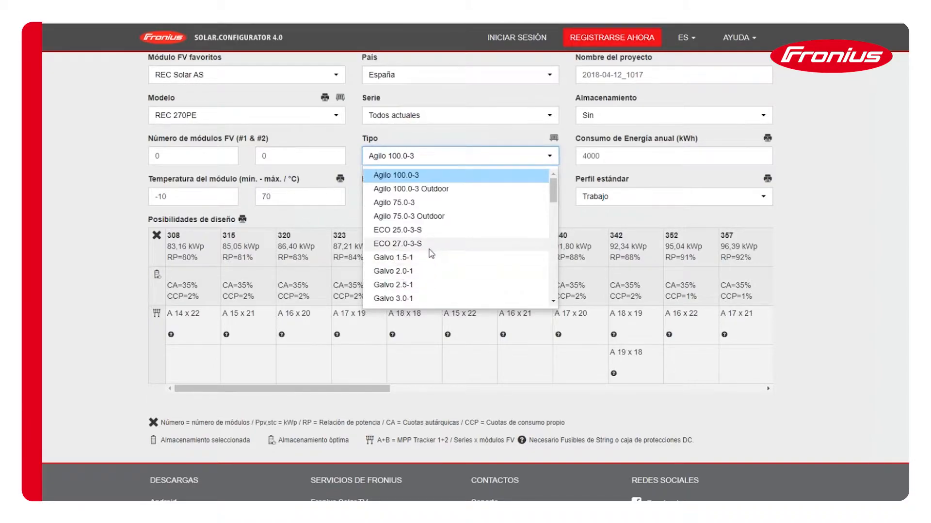
click(409, 300)
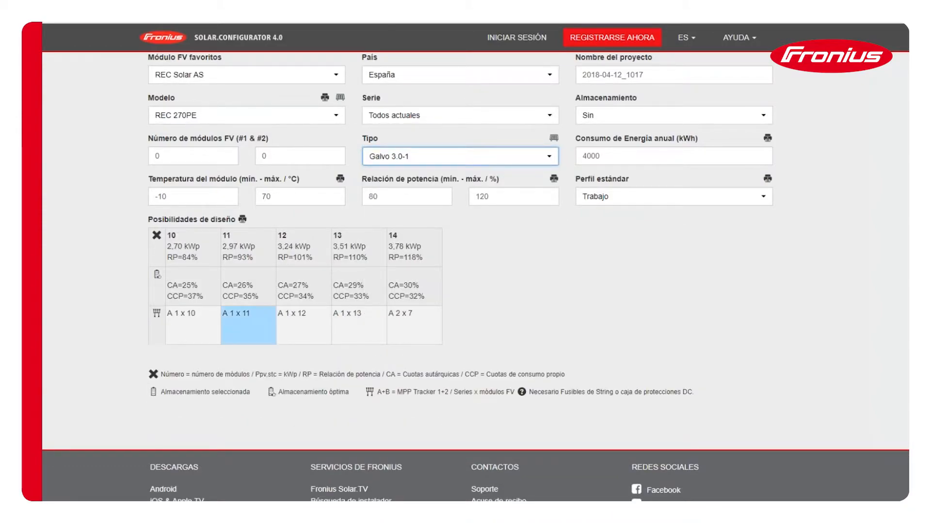
- Set the module temperature range to a minimum of -5 °C and a maximum of 75 °C
click(170, 334)
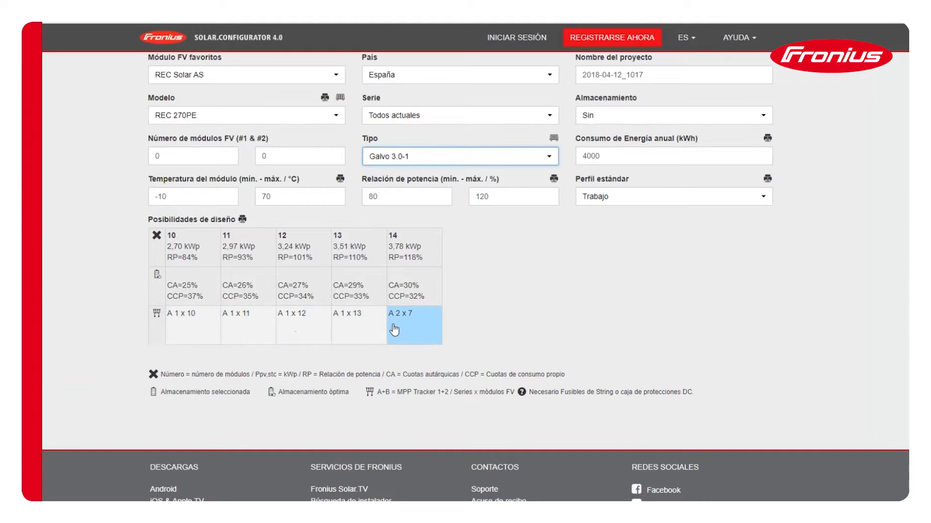
double_click(189, 199)
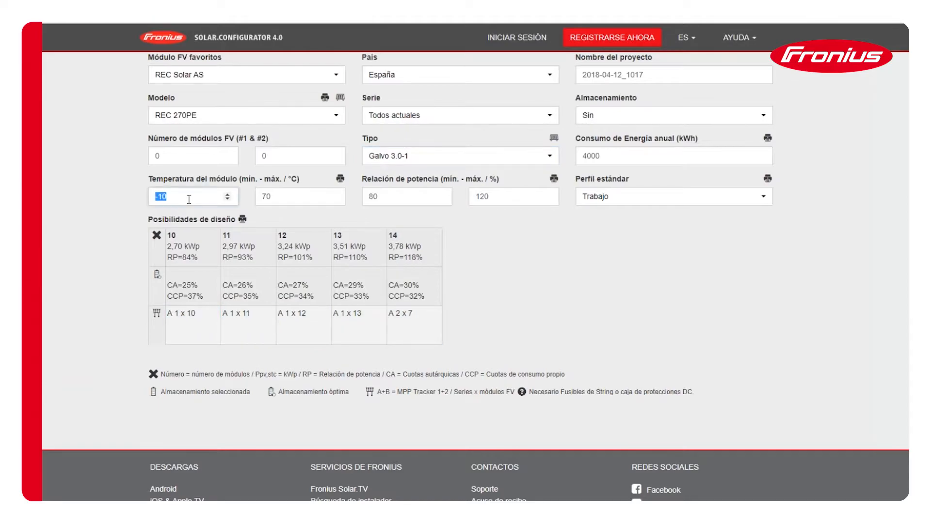
text(-5)
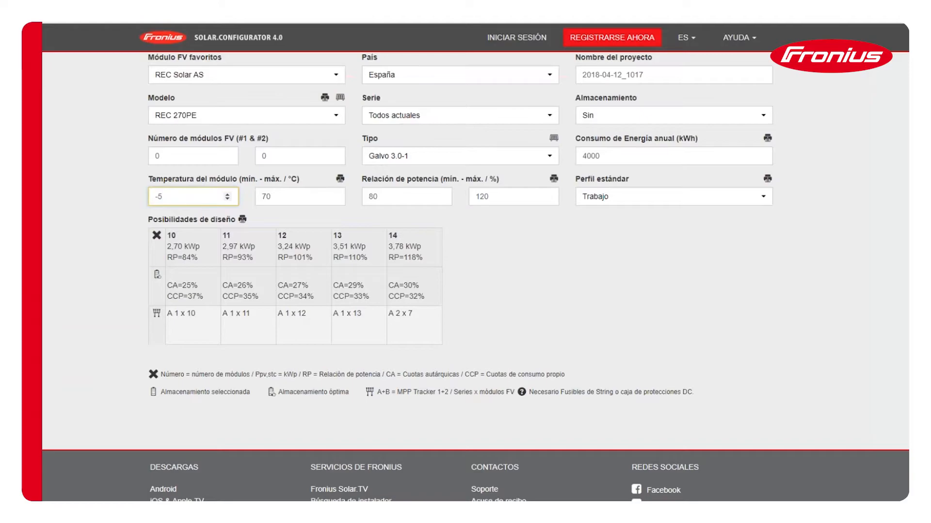
key(Tab)
text(75)
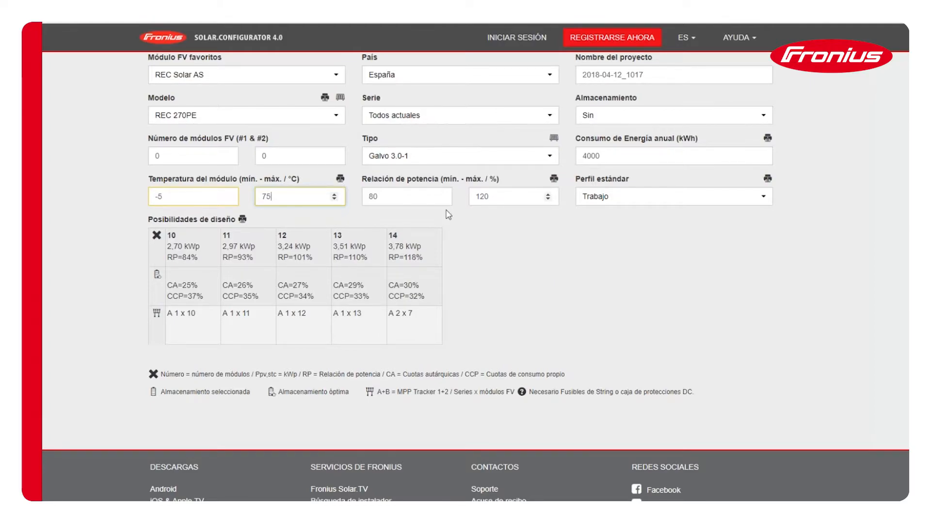
- View the wiring details of the 14-module design with two strings of seven and close them
click(416, 331)
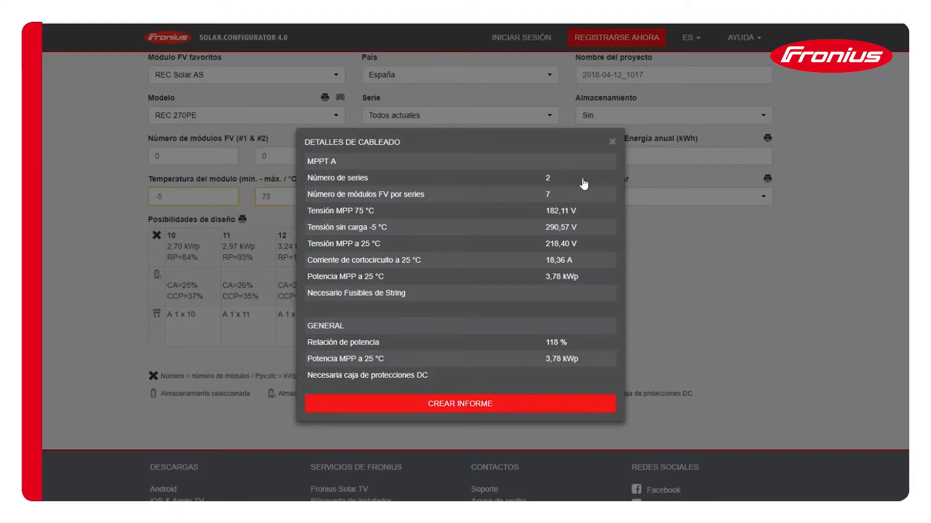
click(613, 143)
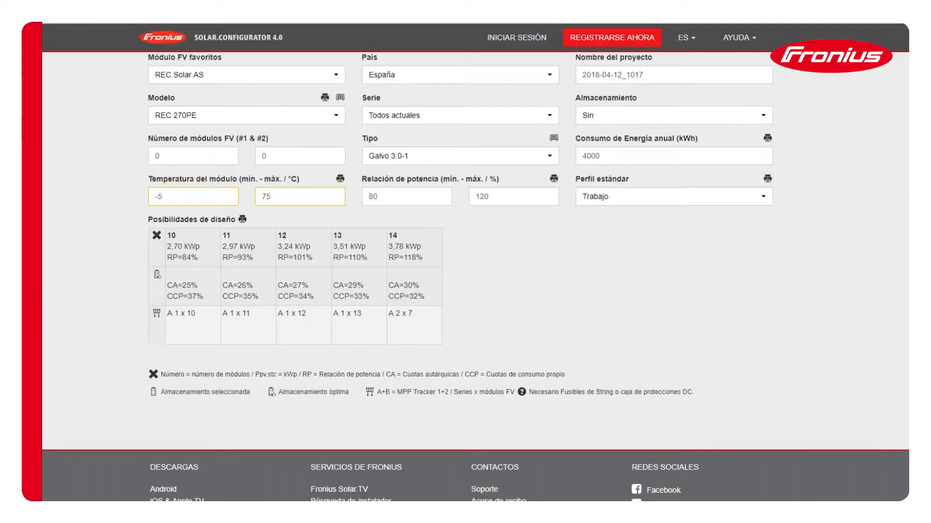
click(423, 332)
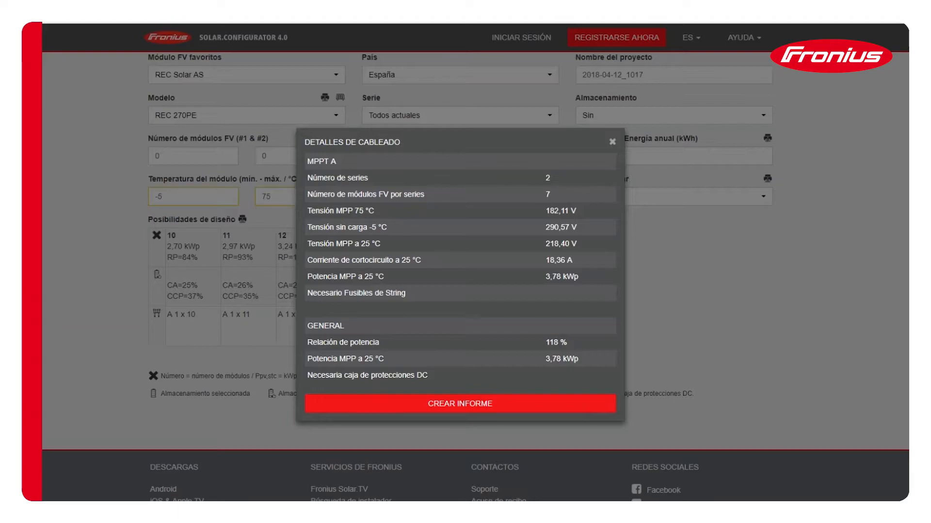
click(613, 142)
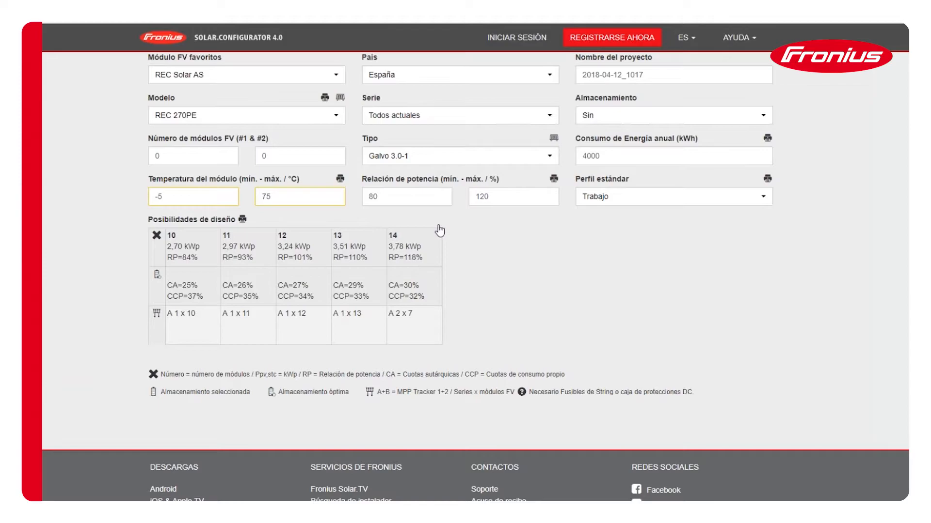
- Set the maximum power ratio to 150 % and check the wiring details of the 16-module 2 x 8 design
double_click(506, 197)
text(150)
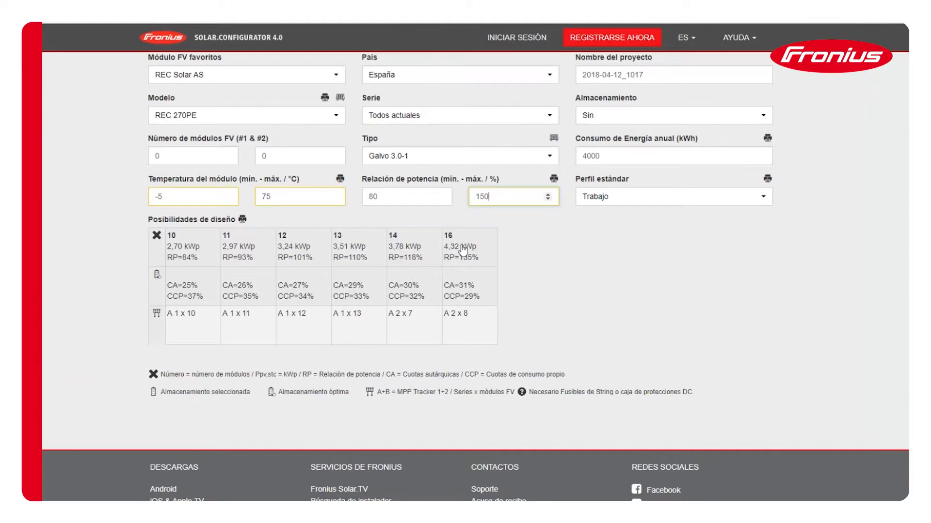
click(458, 315)
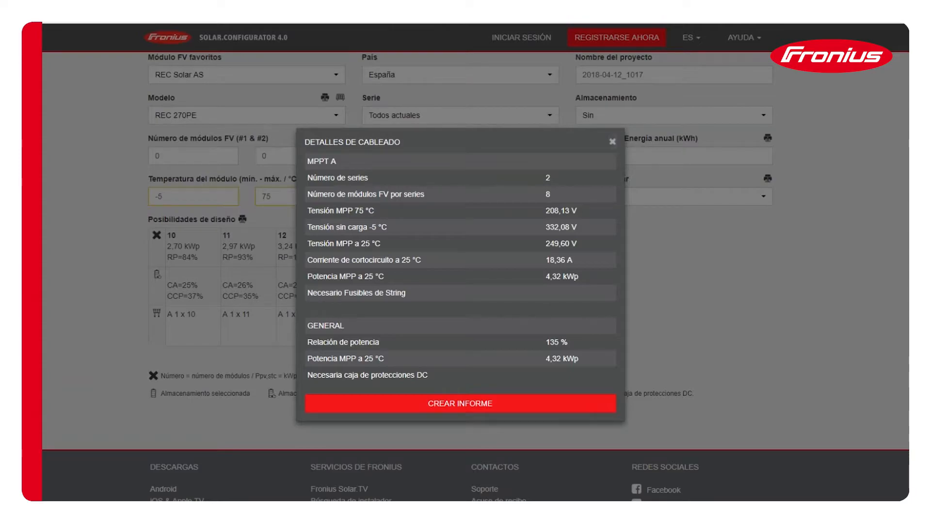
click(612, 141)
- Change the inverter type to Primo 5.0-1
click(419, 159)
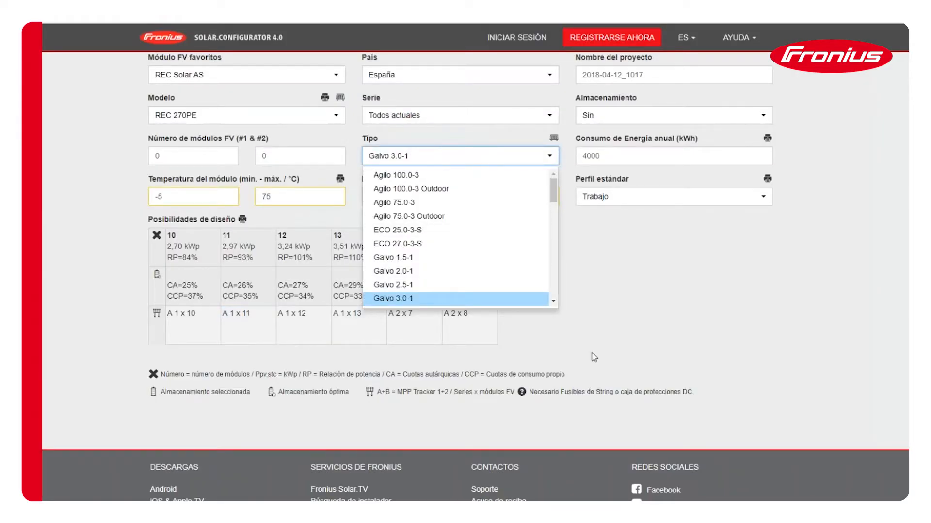
click(536, 411)
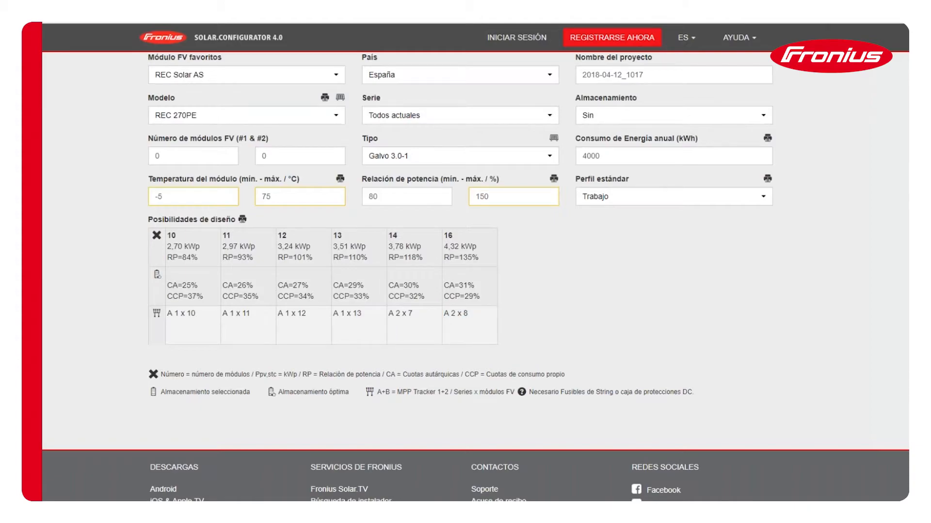
click(488, 162)
scroll(438, 233, up, 3)
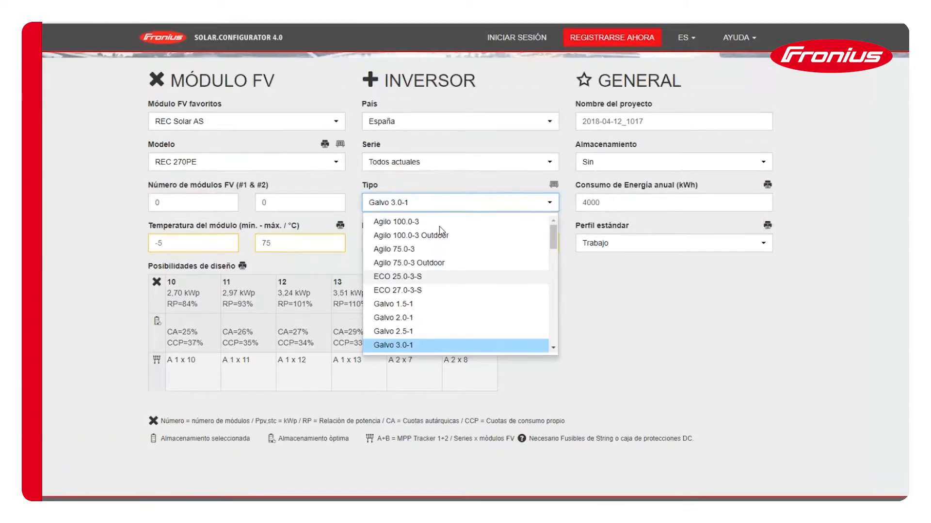
scroll(460, 387, down, 8)
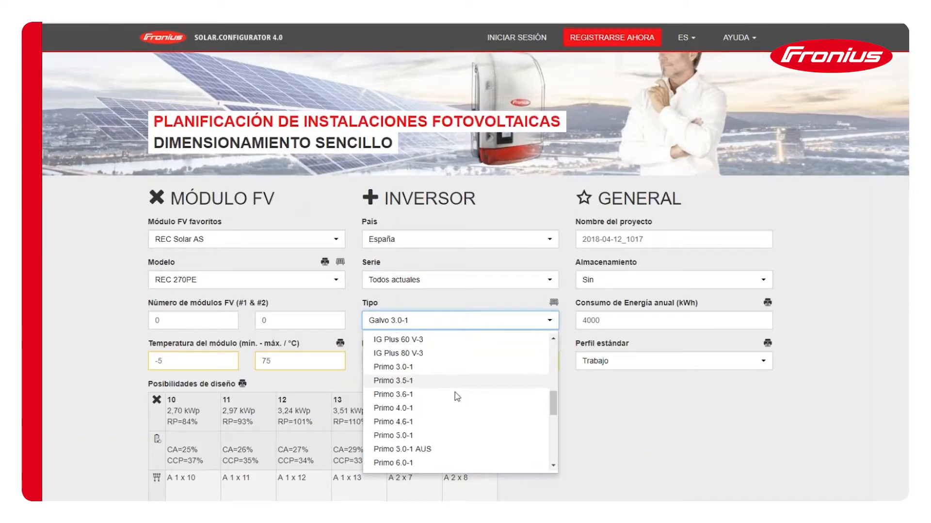
click(403, 381)
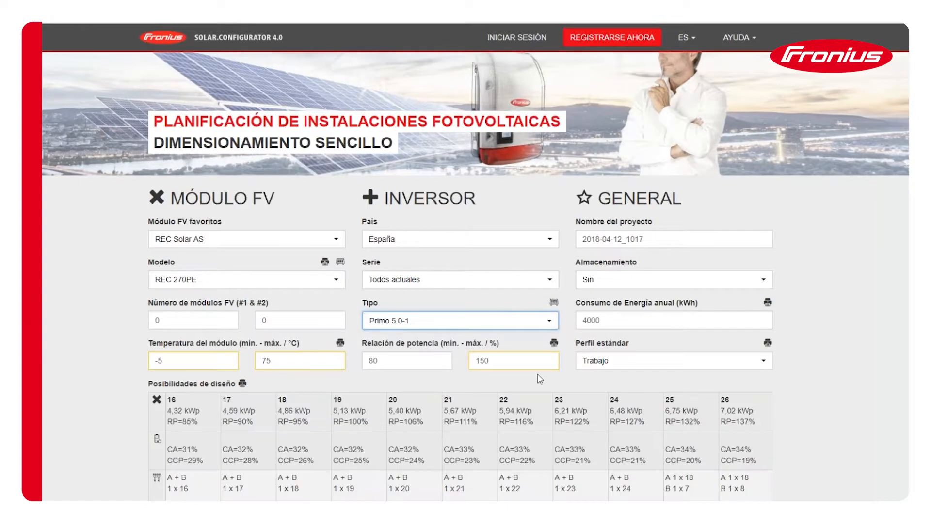
- Examine the design possibilities for the Primo 5.0-1, comparing string layouts across MPP trackers A and B
scroll(582, 396, down, 3)
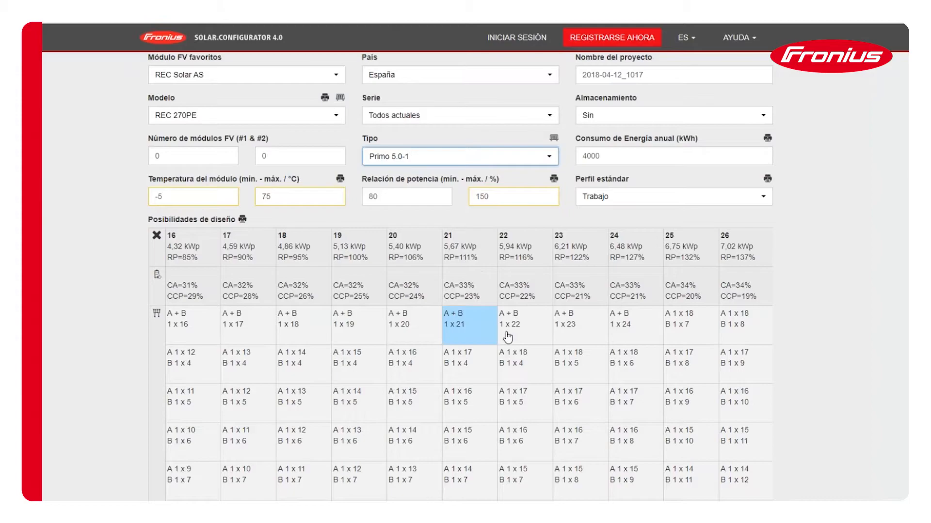
scroll(525, 342, down, 1)
scroll(526, 342, down, 2)
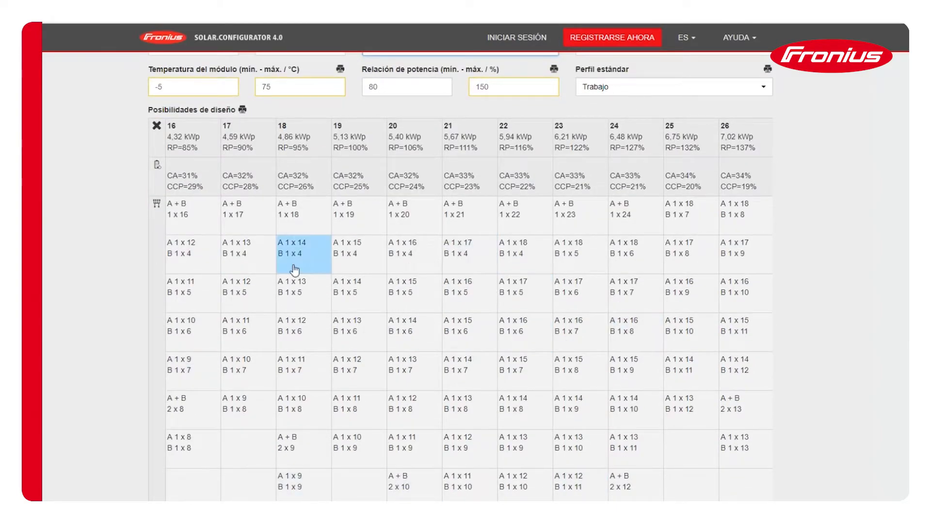
scroll(424, 310, up, 1)
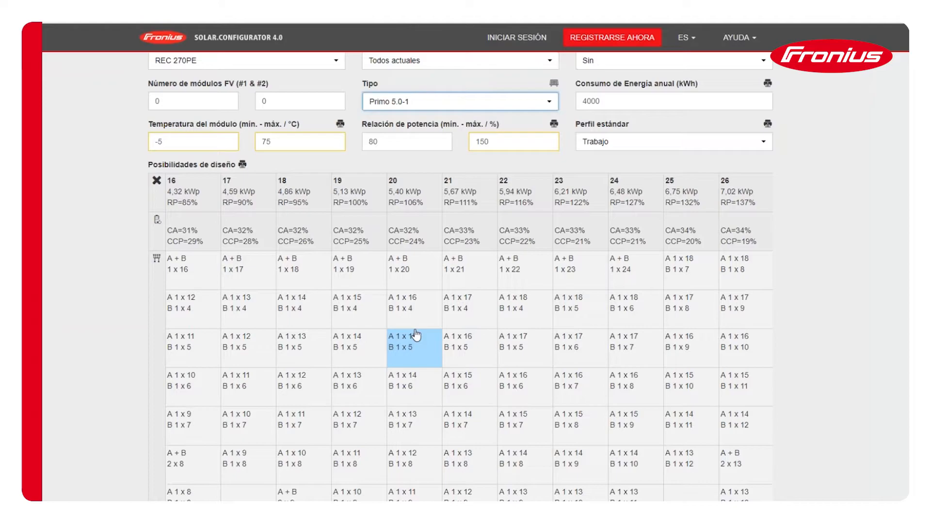
scroll(604, 361, down, 1)
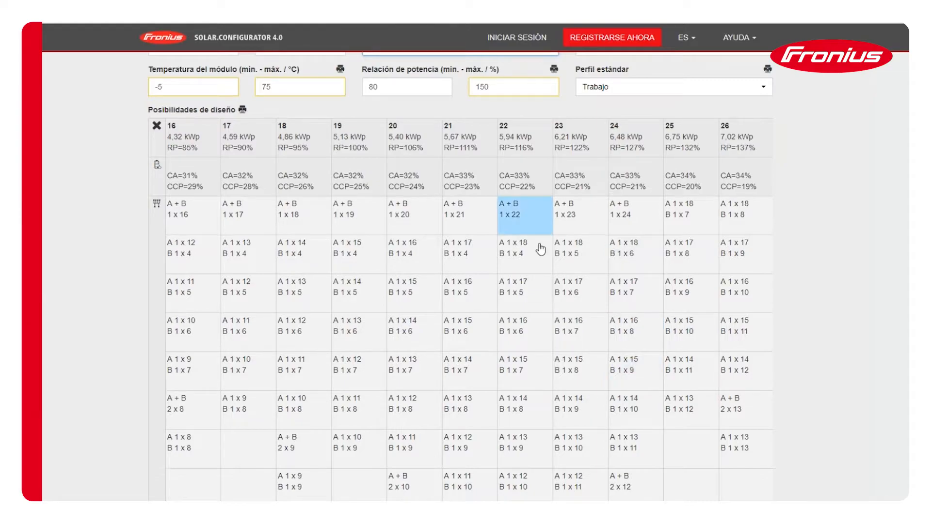
- View the wiring details of the 22-module design with a single string of 22 and close them
scroll(540, 249, up, 2)
scroll(540, 249, up, 2)
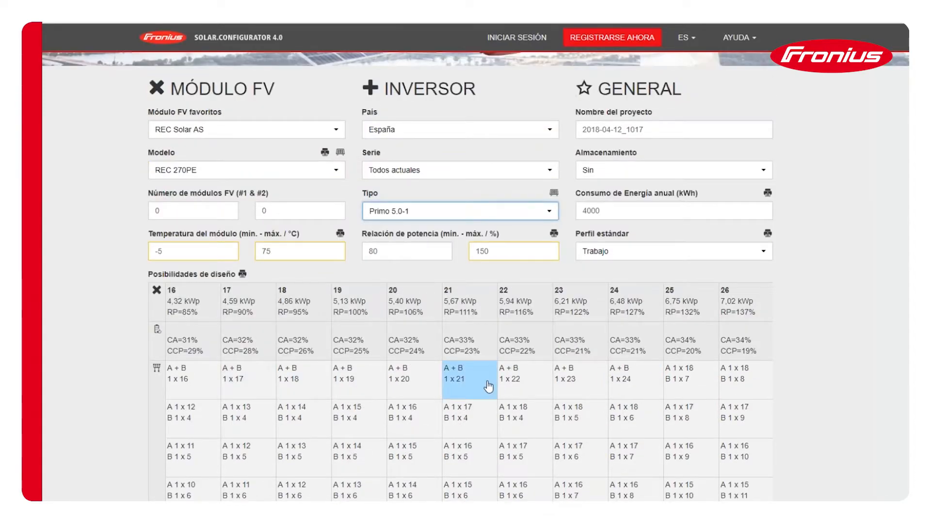
scroll(659, 271, down, 2)
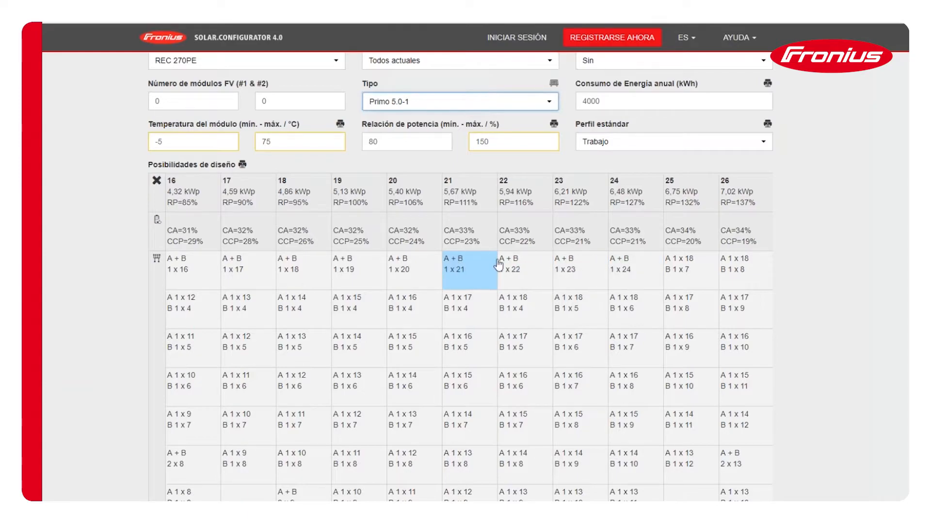
click(514, 271)
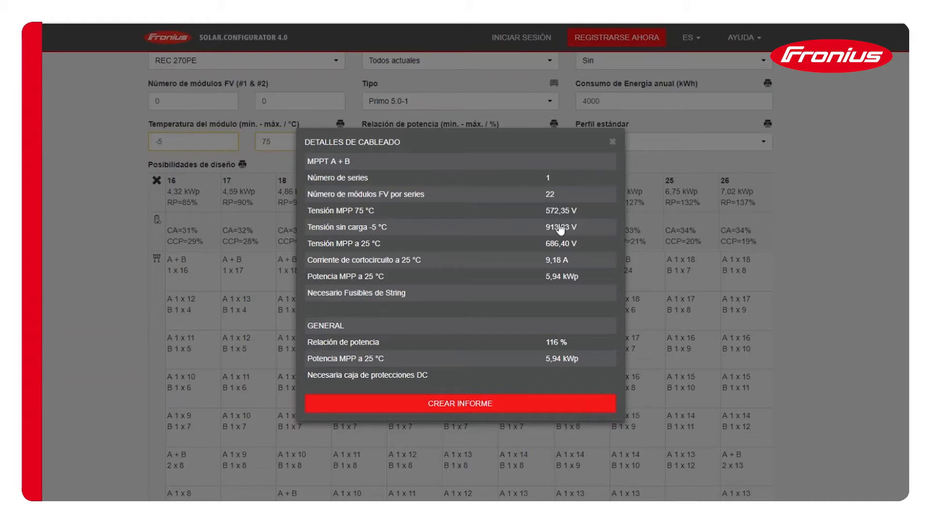
click(612, 142)
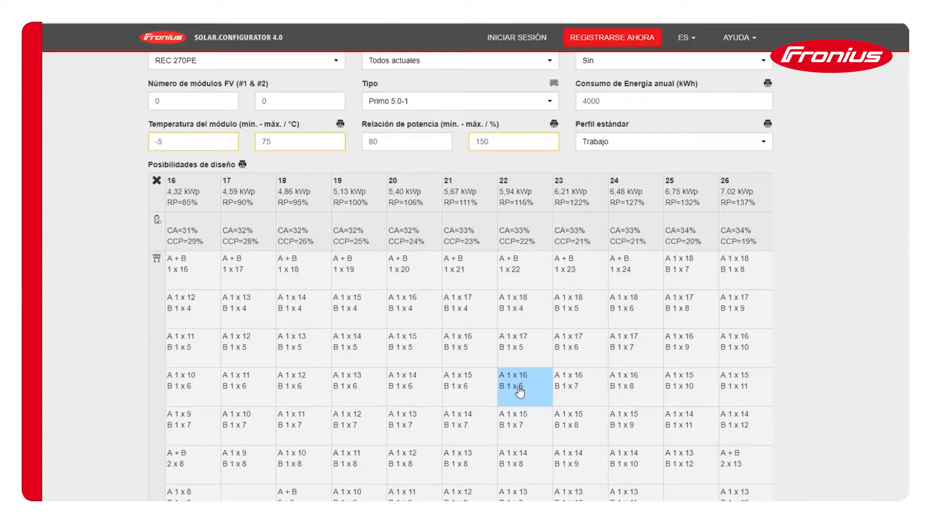
- View the wiring details of the 22-module design with two strings of 11 and close them
scroll(531, 371, down, 1)
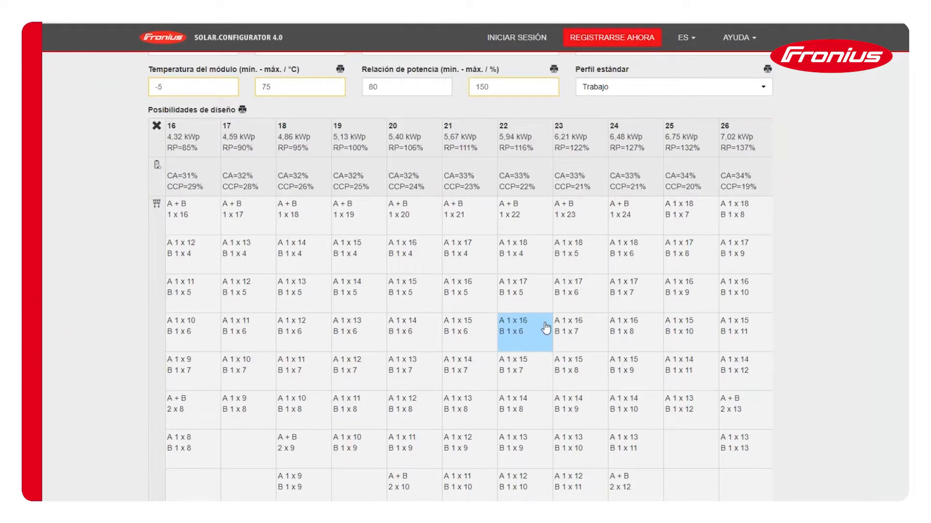
scroll(530, 378, down, 1)
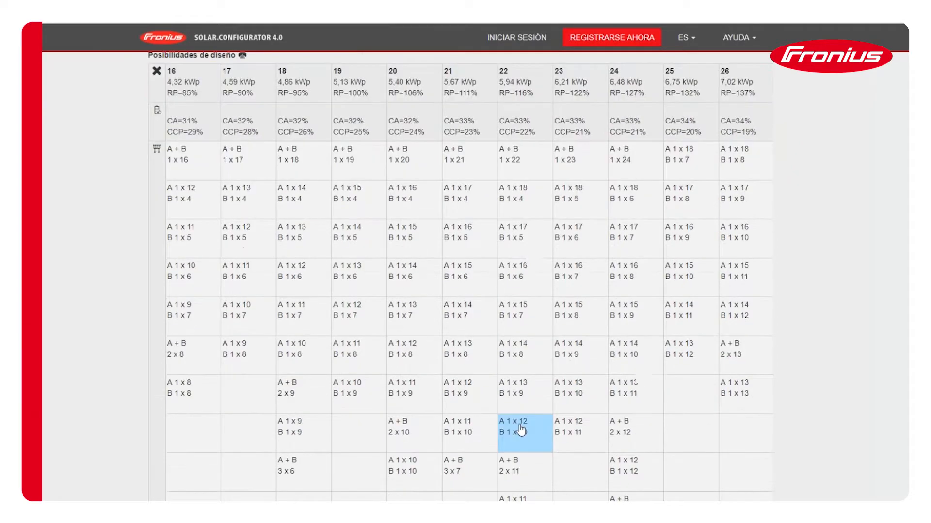
click(515, 477)
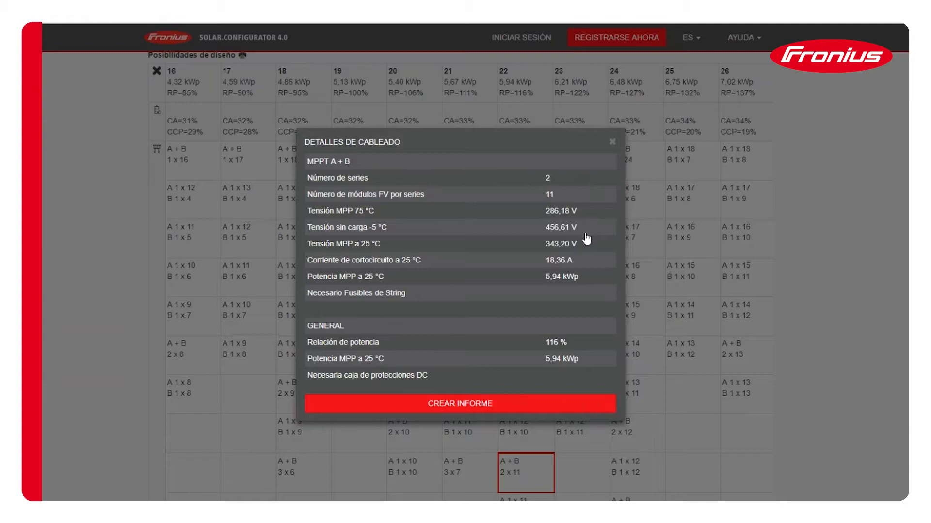
click(612, 142)
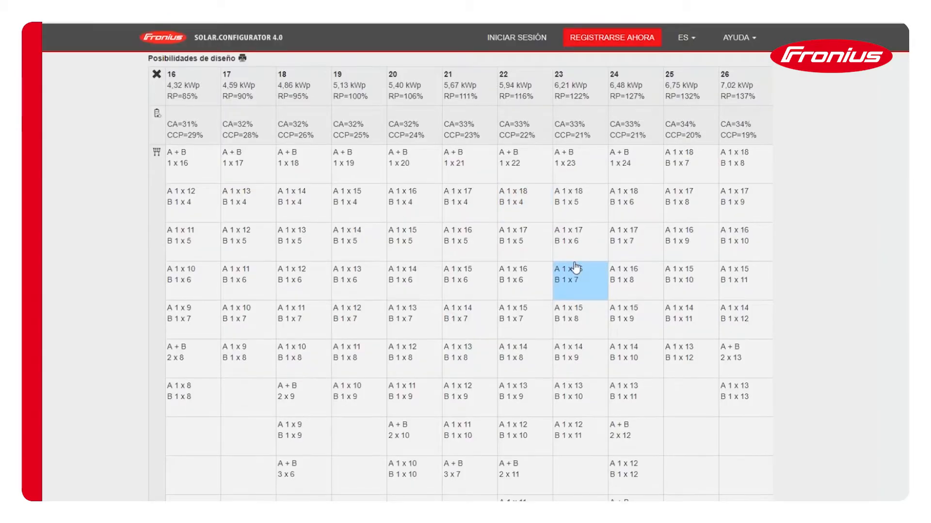
- Change the inverter type to Symo 20.0-3-M
scroll(484, 225, up, 3)
click(423, 155)
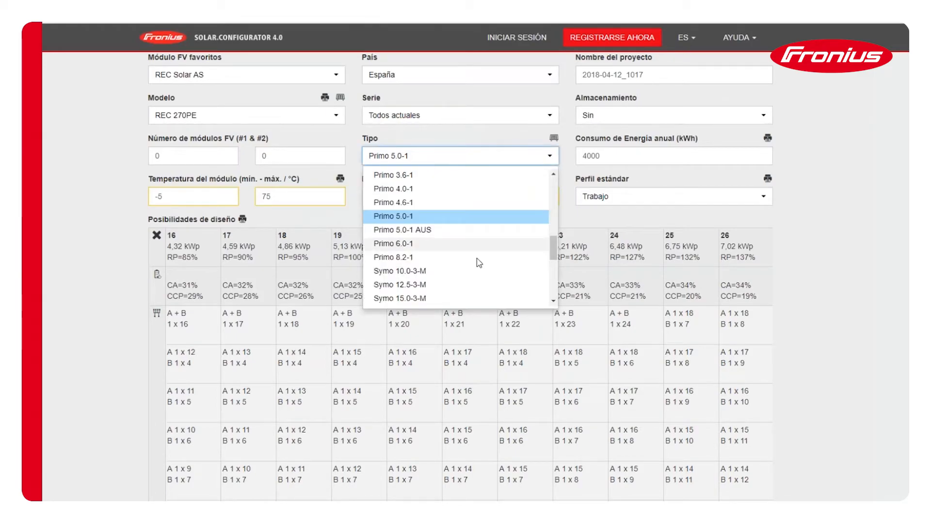
scroll(457, 268, down, 2)
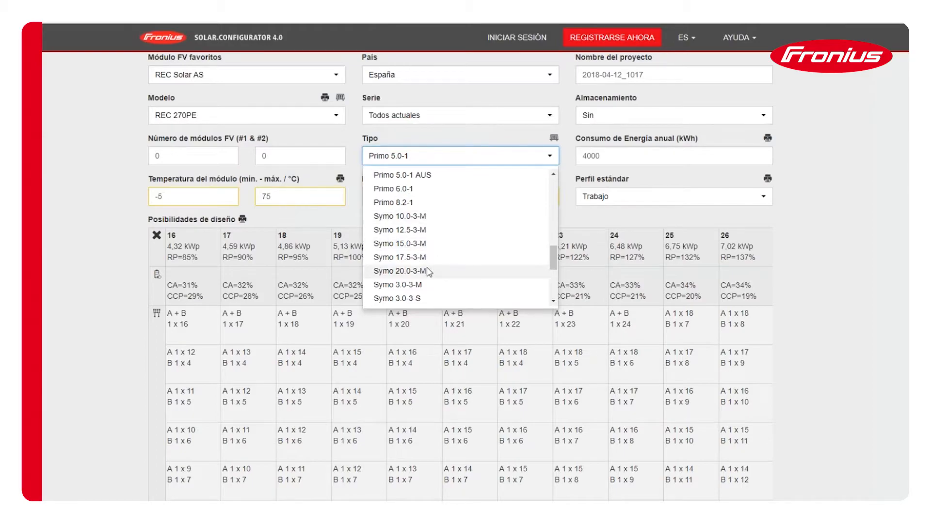
click(428, 271)
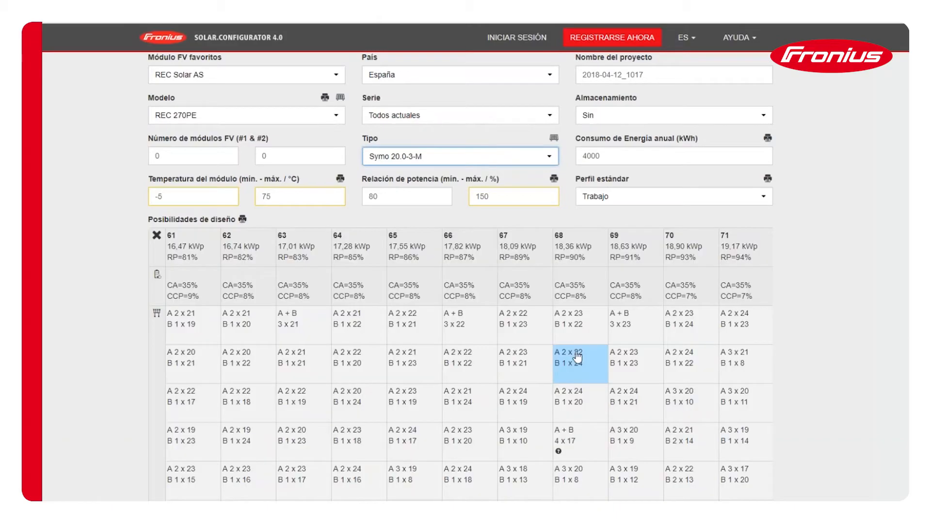
- Examine the design possibilities for the Symo 20.0-3-M, including the string layouts for the larger module counts
scroll(582, 350, down, 3)
scroll(583, 352, down, 1)
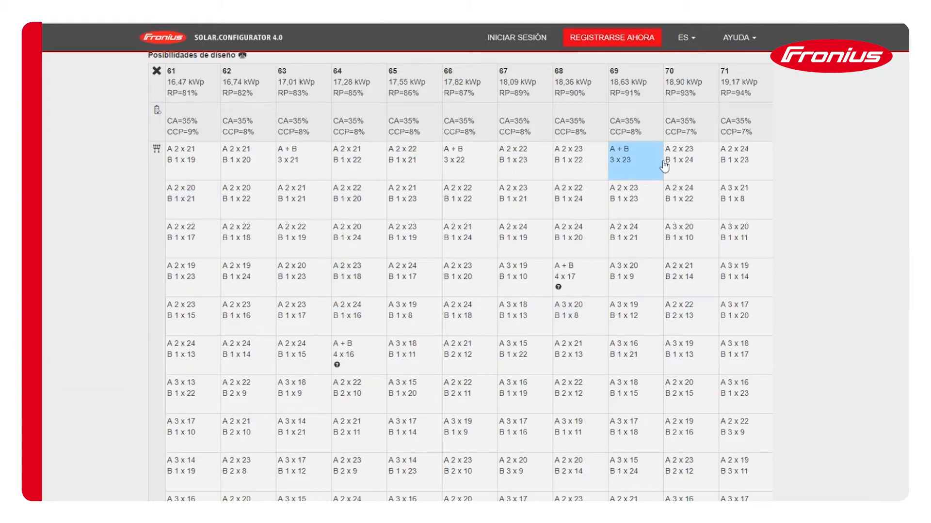
scroll(484, 310, down, 3)
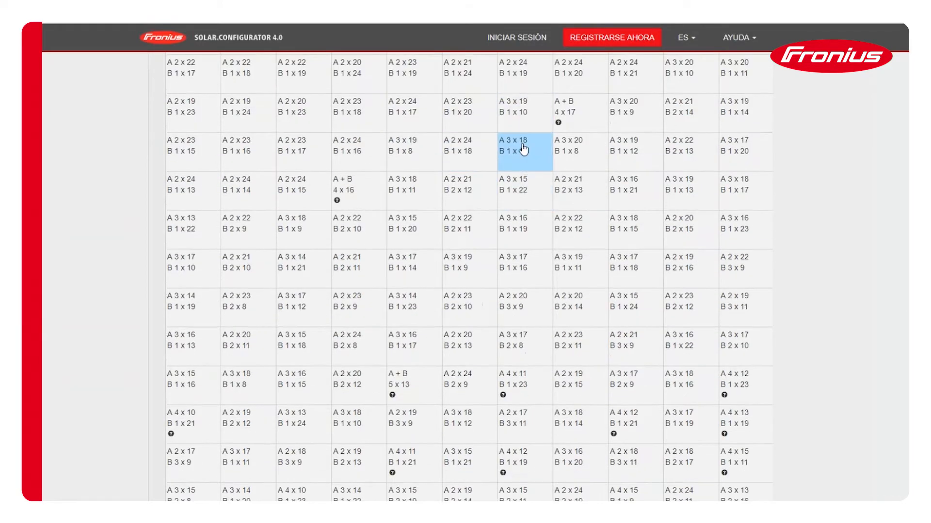
scroll(525, 180, down, 3)
scroll(526, 193, down, 3)
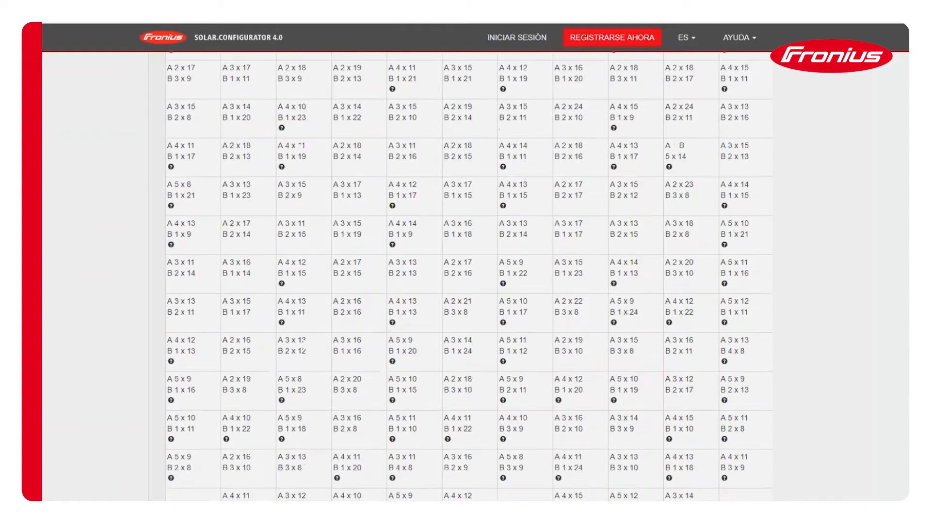
scroll(540, 288, down, 3)
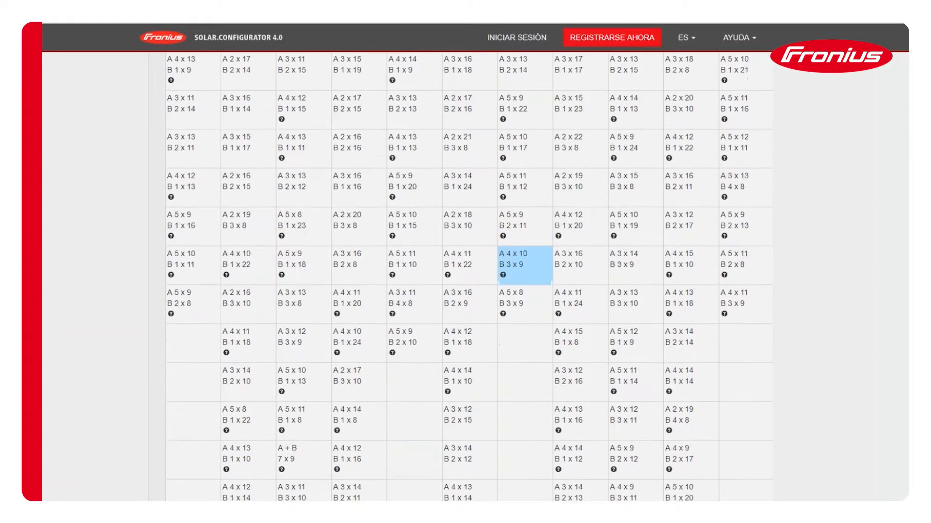
scroll(525, 291, up, 6)
scroll(525, 298, up, 10)
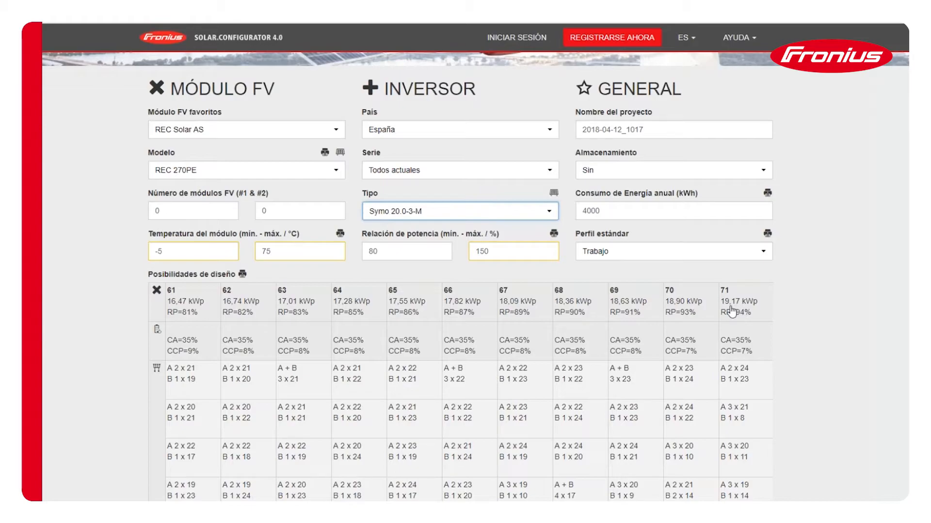
scroll(586, 294, down, 15)
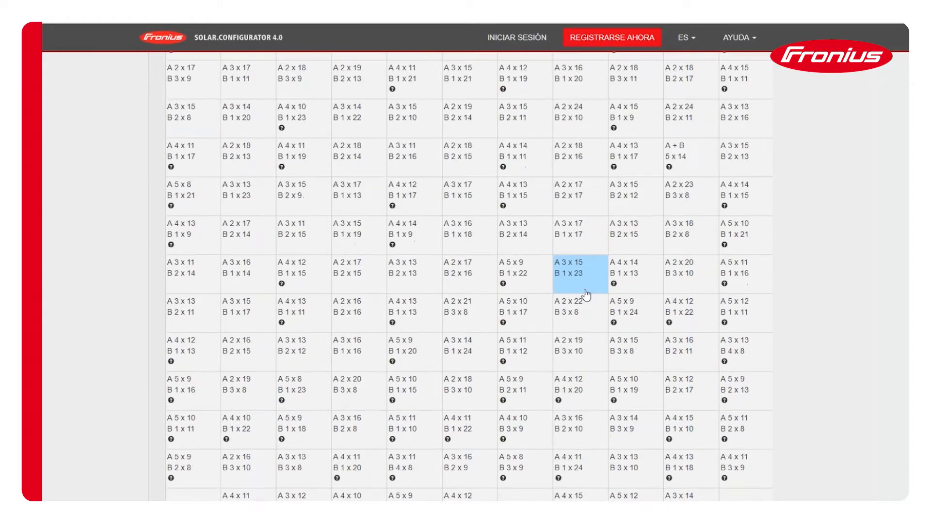
scroll(587, 294, down, 15)
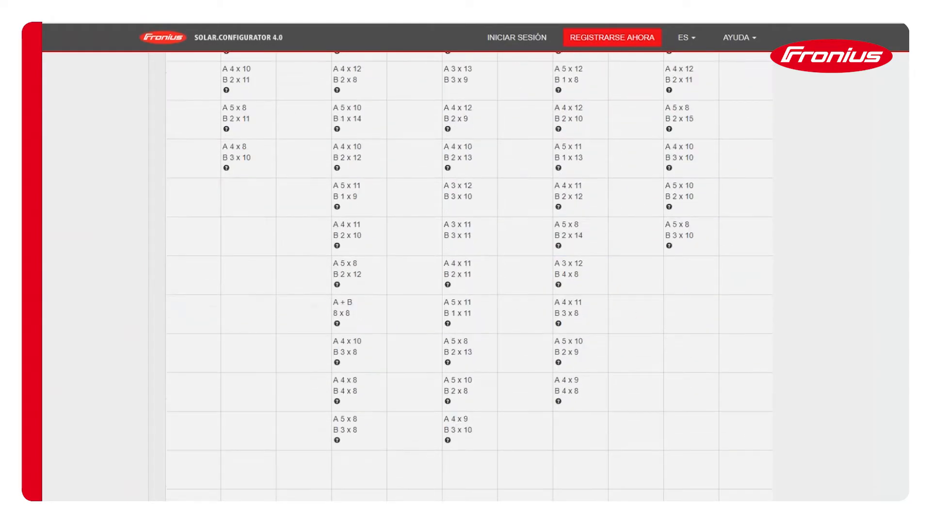
scroll(586, 294, down, 7)
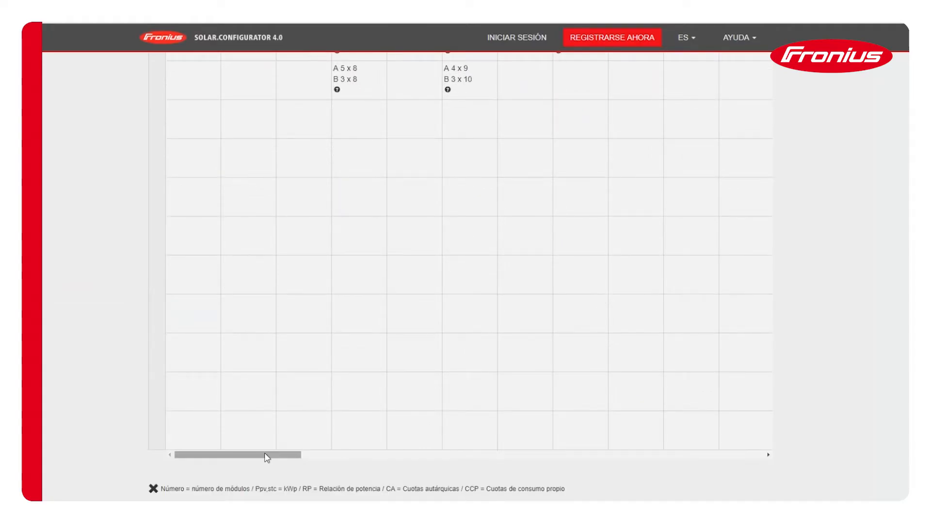
drag(266, 455, 480, 459)
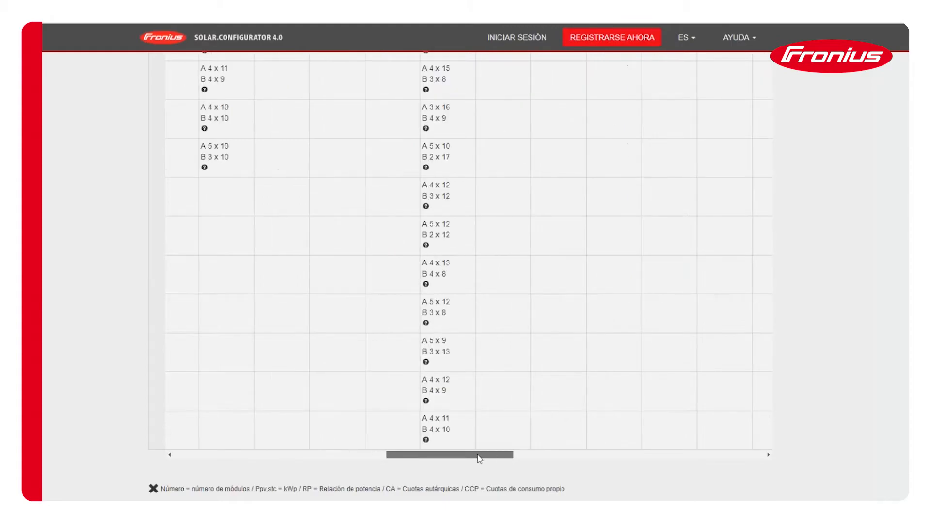
scroll(488, 417, up, 4)
scroll(488, 416, up, 10)
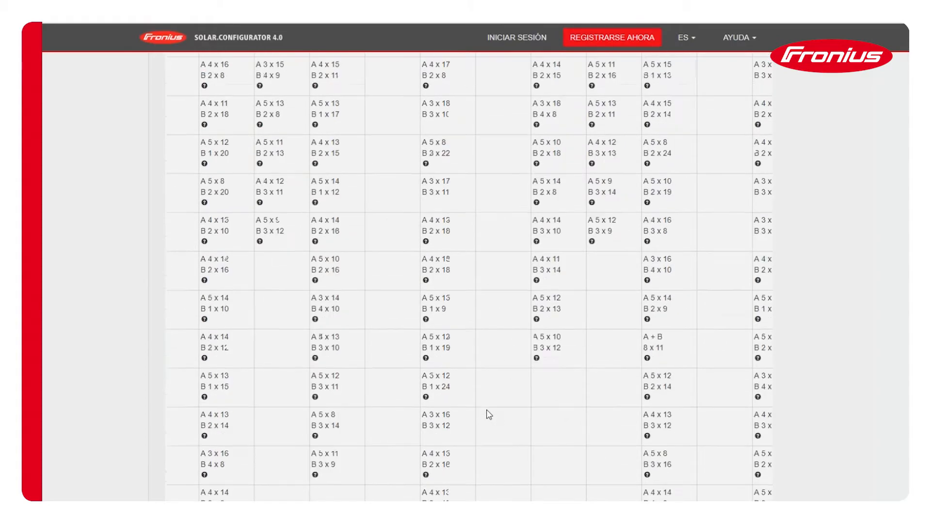
scroll(488, 416, up, 10)
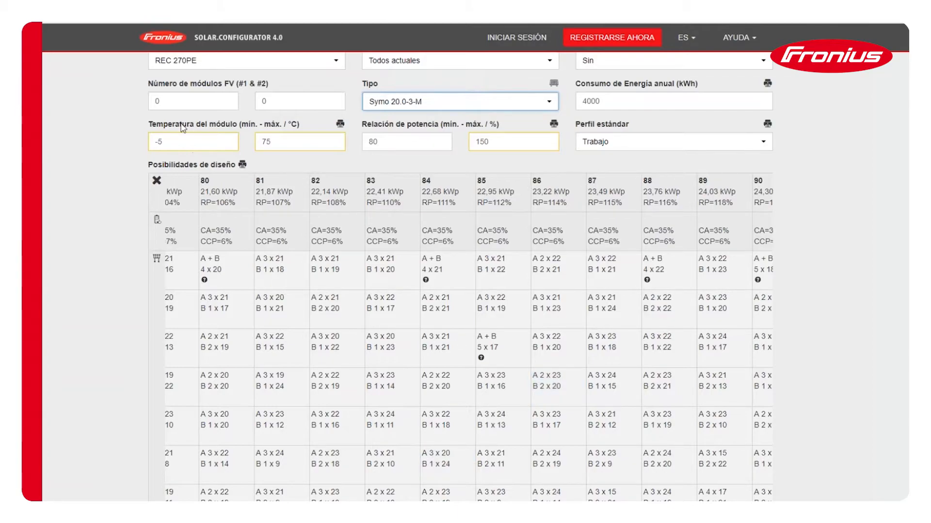
- Set the first number of PV modules to 80 and check the wiring details of the 4 x 20 design
double_click(208, 107)
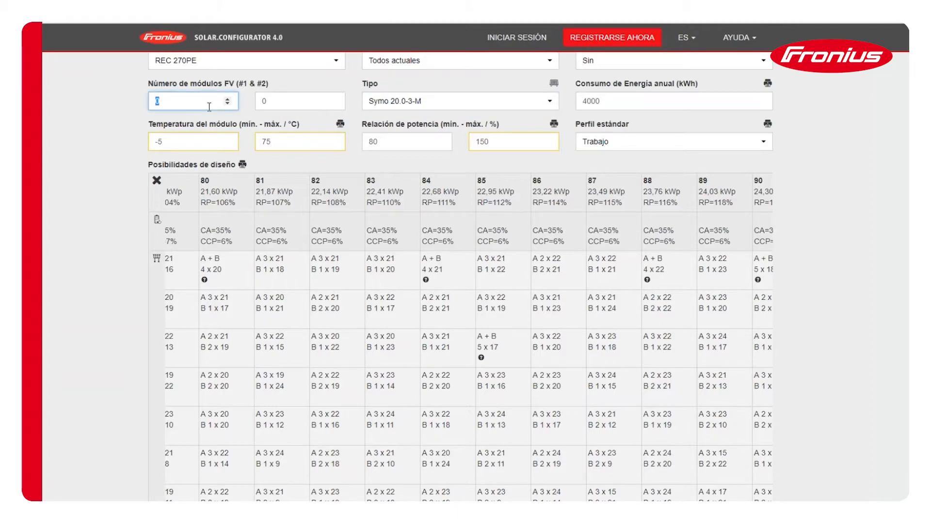
text(80)
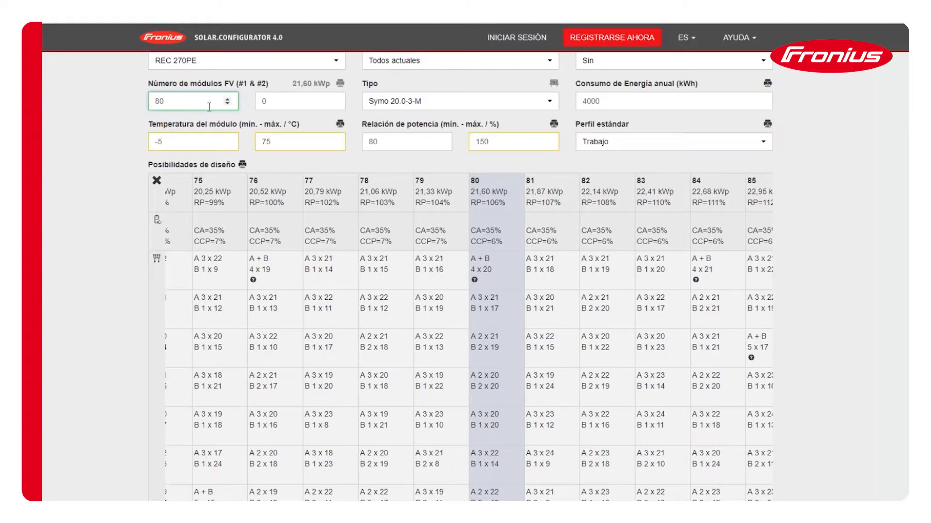
click(487, 271)
click(498, 278)
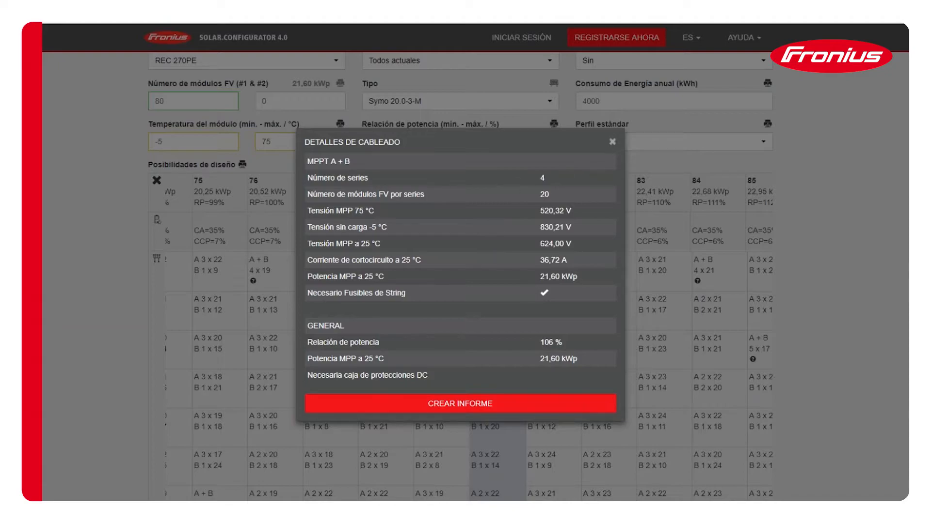
click(612, 142)
click(499, 262)
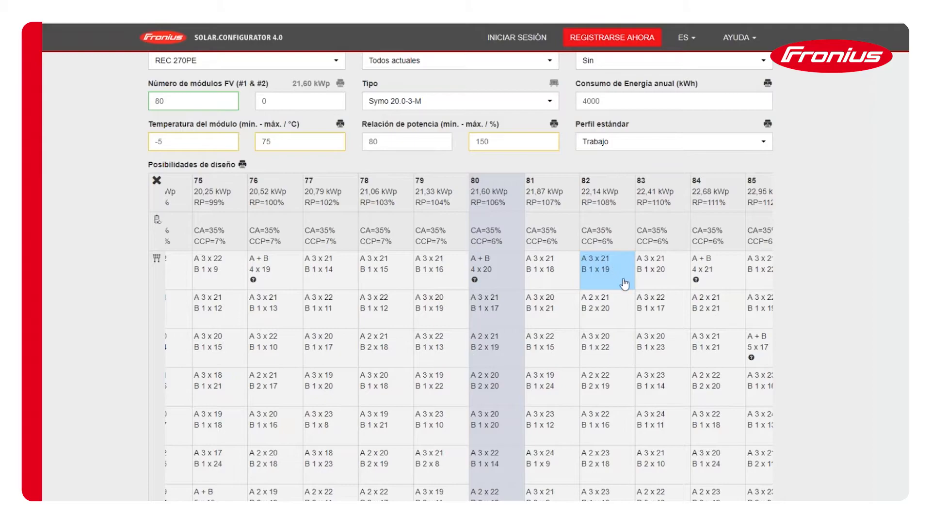
- View the wiring details of the 84-module design with four strings of 21 and close them
click(713, 278)
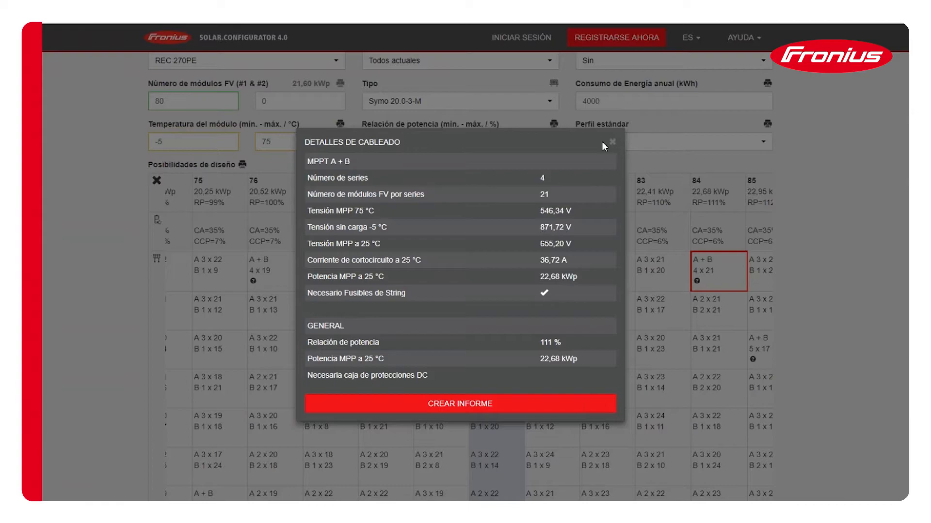
click(614, 142)
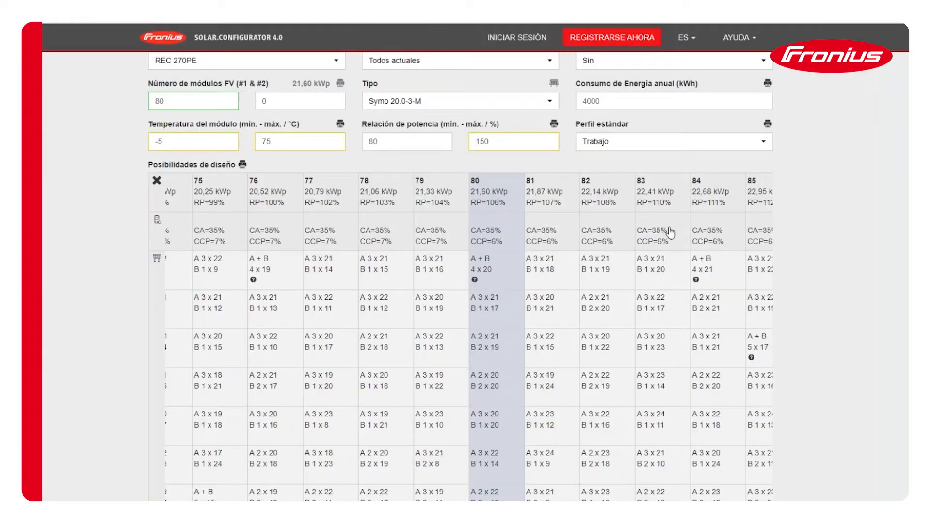
- Examine the alternative string layouts across MPP trackers A and B for the module counts around 80 to 84
scroll(569, 228, up, 2)
scroll(664, 262, down, 10)
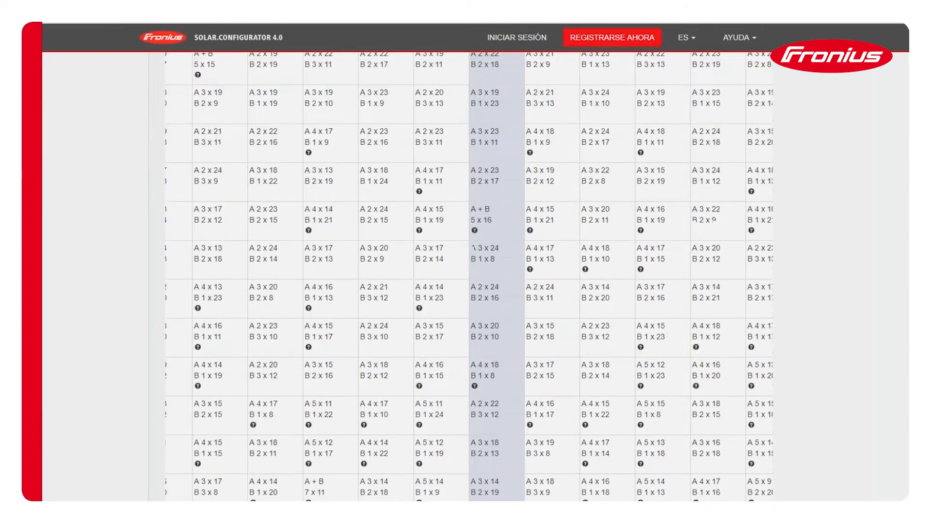
scroll(681, 243, up, 3)
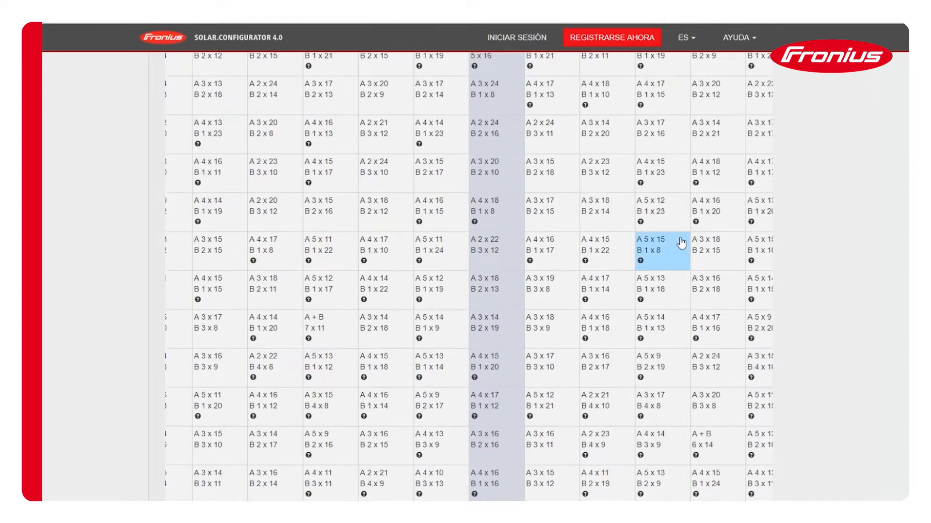
scroll(681, 243, up, 6)
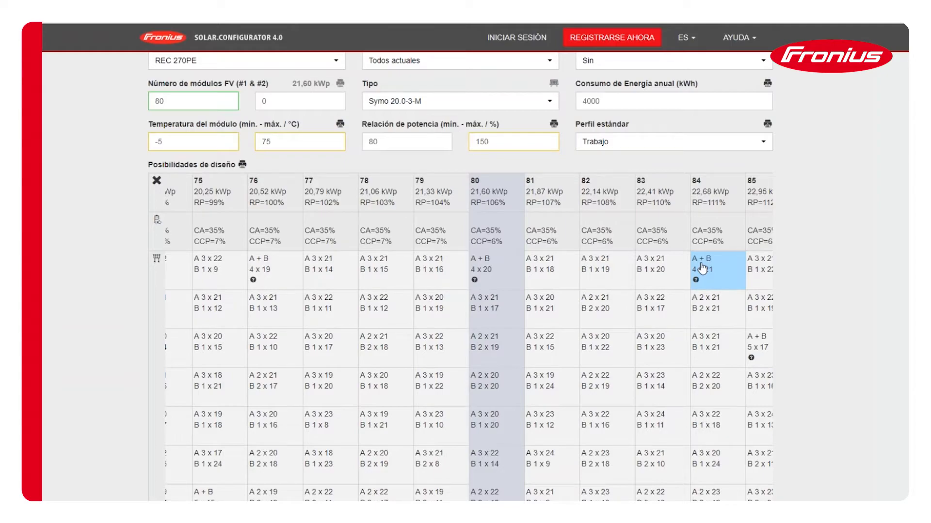
scroll(709, 279, down, 2)
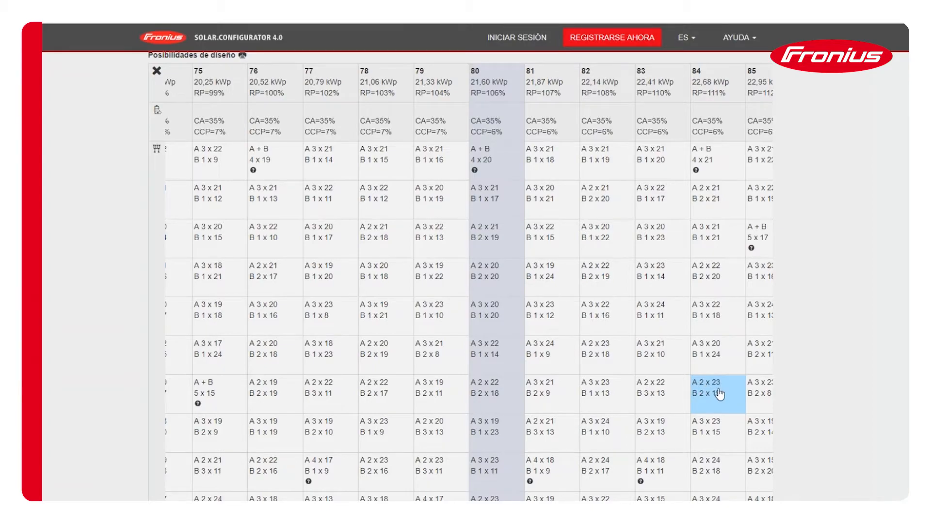
scroll(719, 394, down, 5)
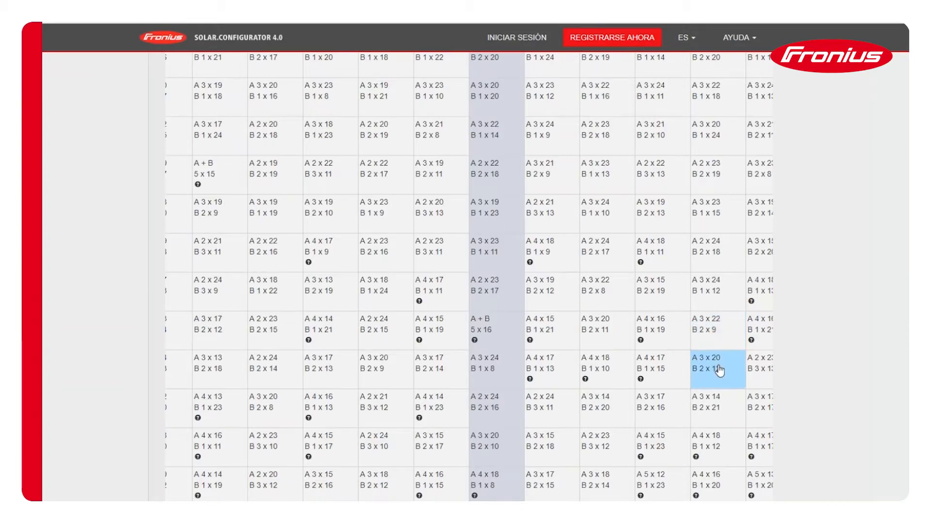
scroll(719, 371, down, 7)
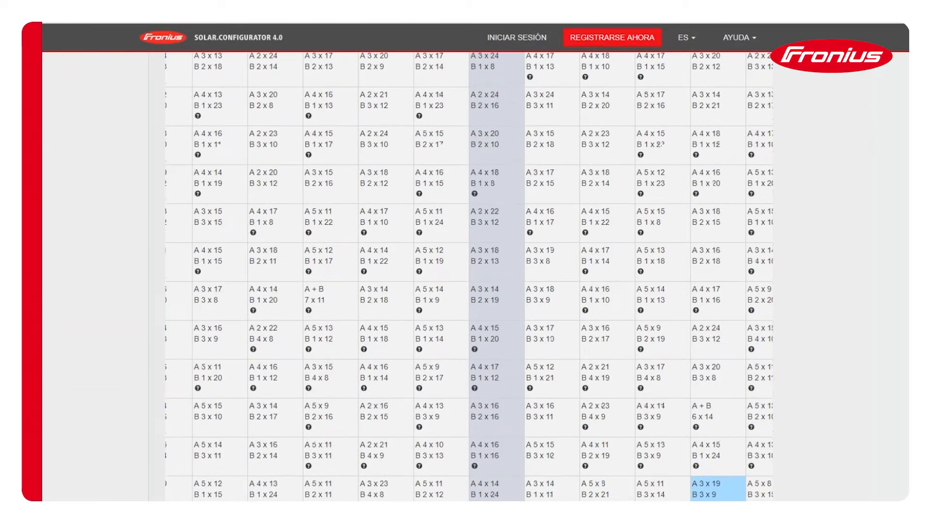
scroll(628, 373, up, 10)
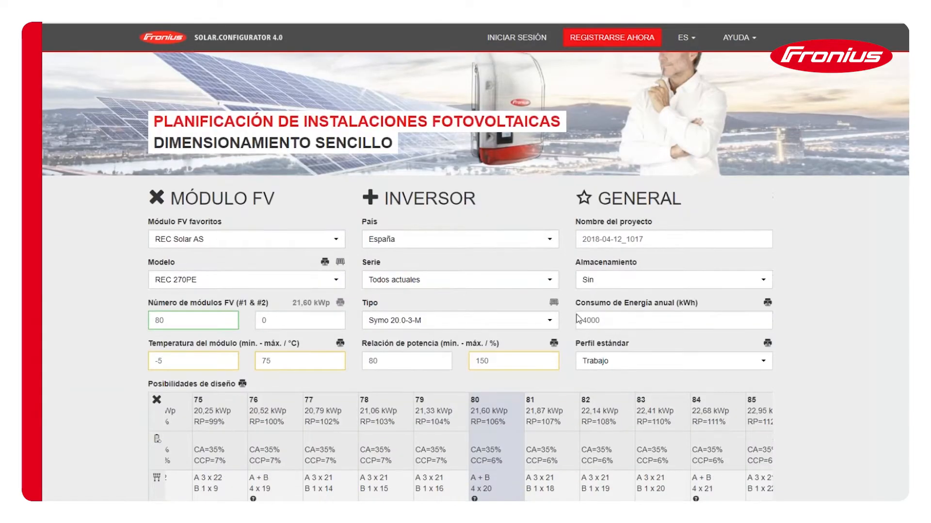
- Review the Symo 20.0-3-M string layouts, check the wiring details of the 80-module 4 x 20 design and close them
scroll(611, 375, down, 1)
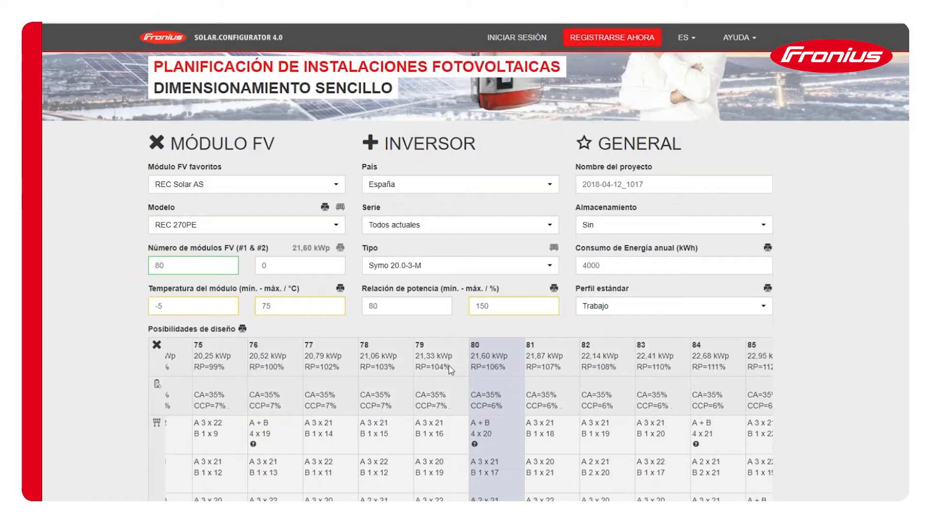
scroll(649, 374, down, 1)
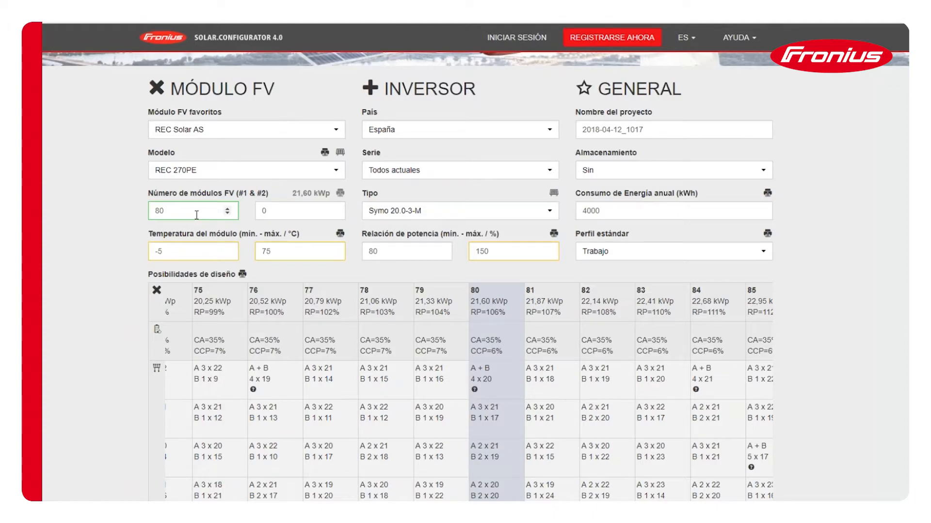
click(436, 214)
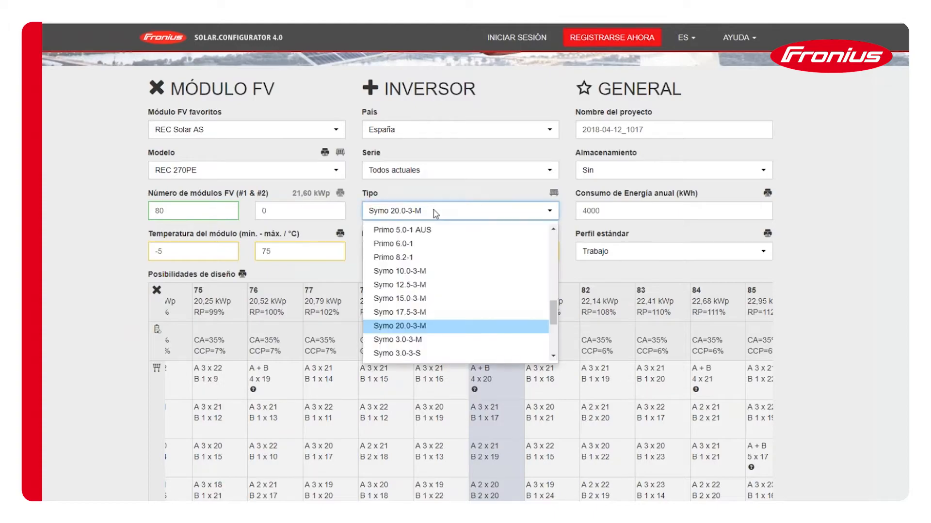
click(436, 214)
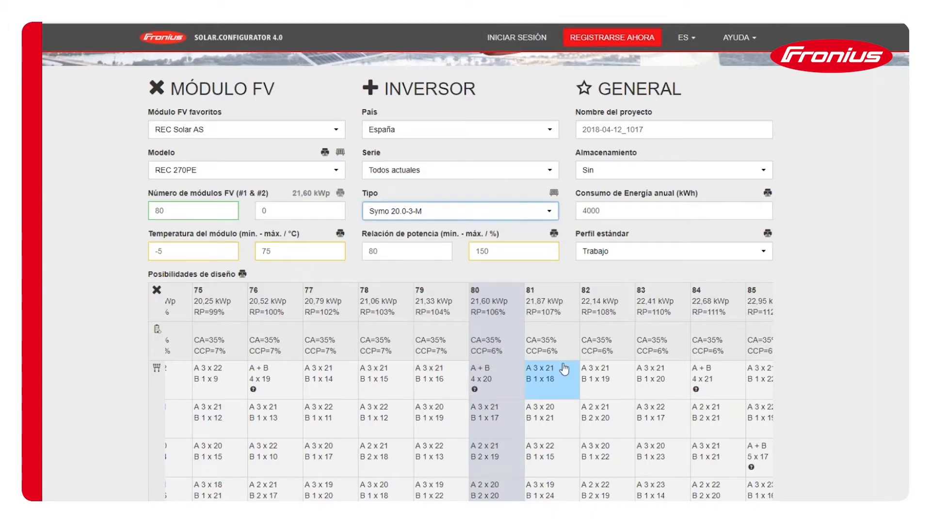
scroll(561, 367, down, 5)
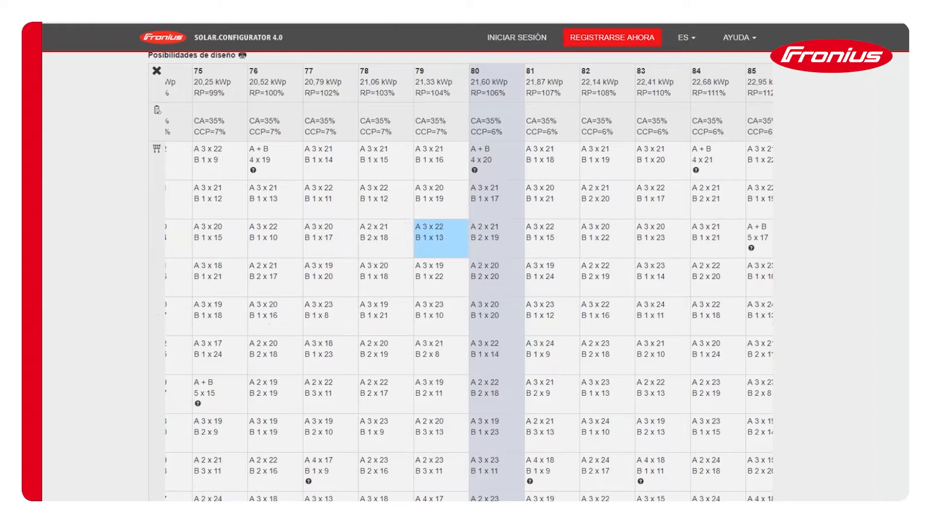
click(478, 179)
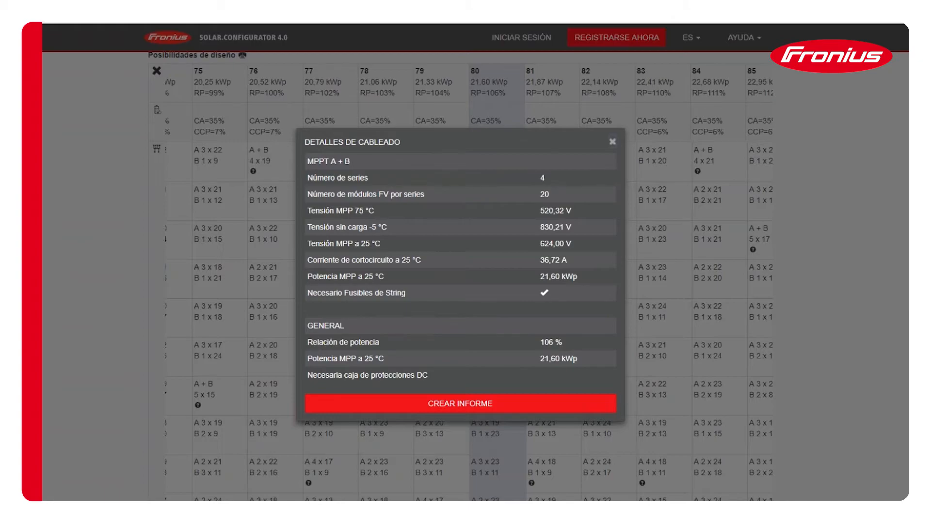
click(612, 142)
- Change the inverter type to Symo Hybrid 5.0-3-S
scroll(449, 199, up, 5)
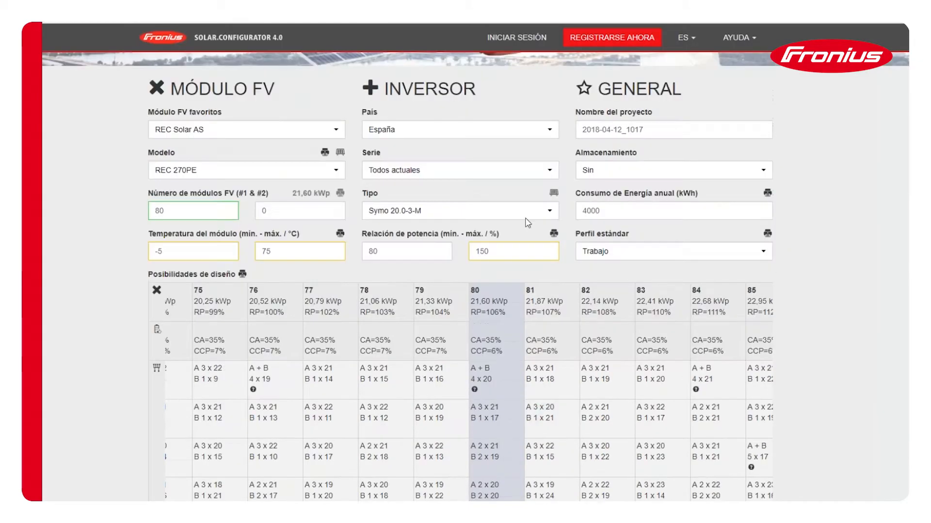
click(459, 217)
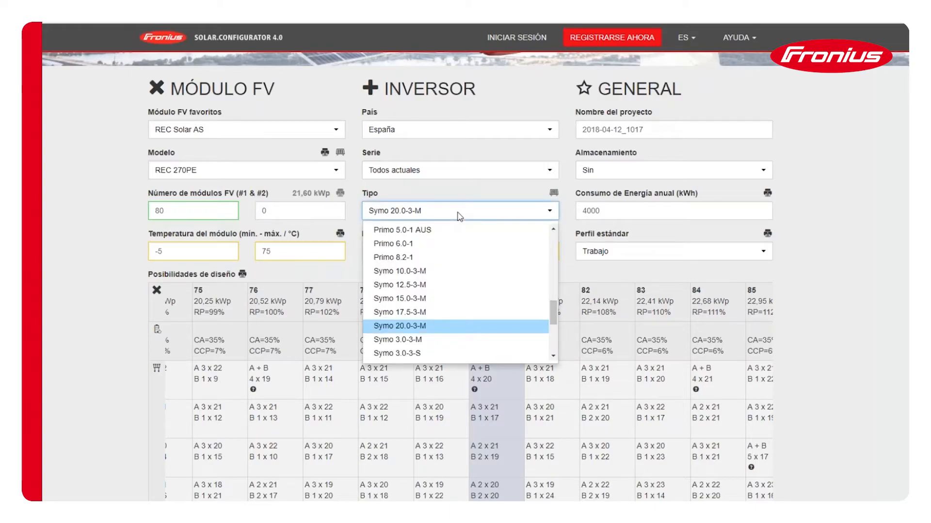
scroll(422, 291, down, 3)
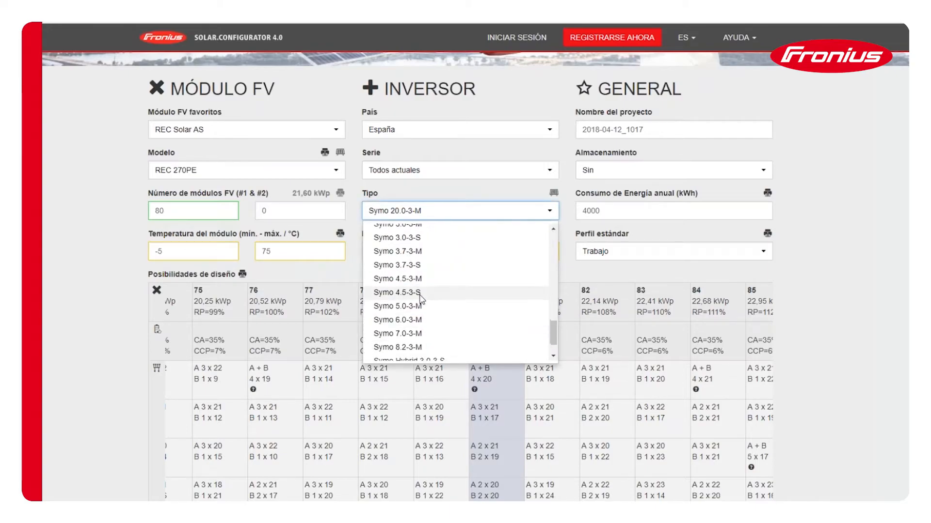
scroll(421, 297, down, 2)
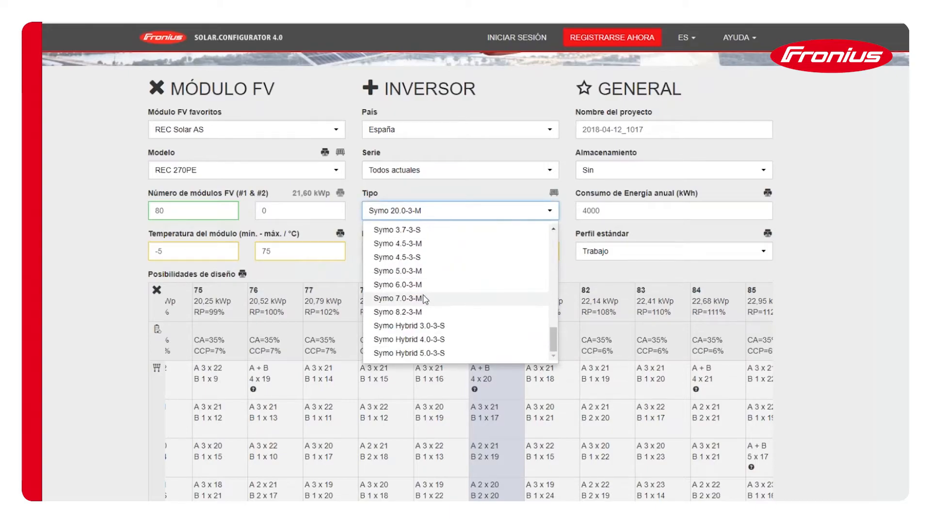
click(411, 354)
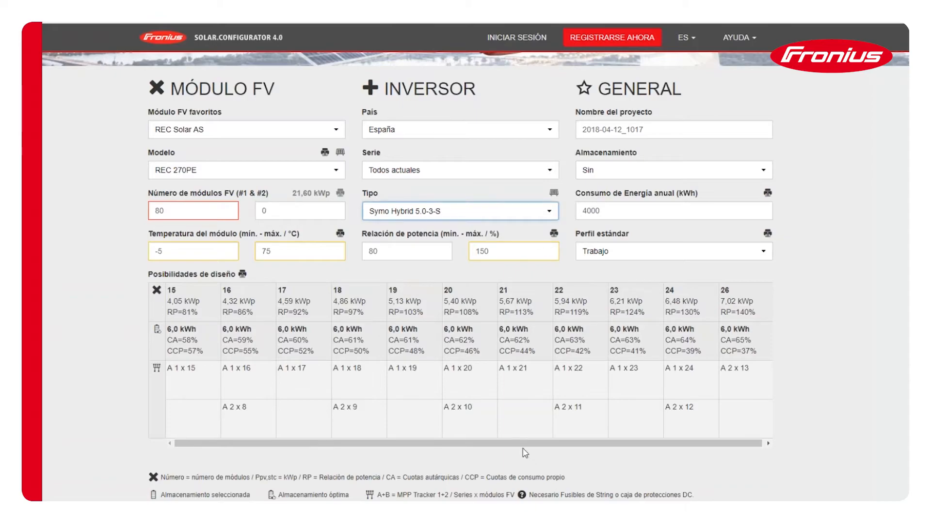
- Try a maximum power ratio of 120 % and raise it to 160 %
double_click(510, 254)
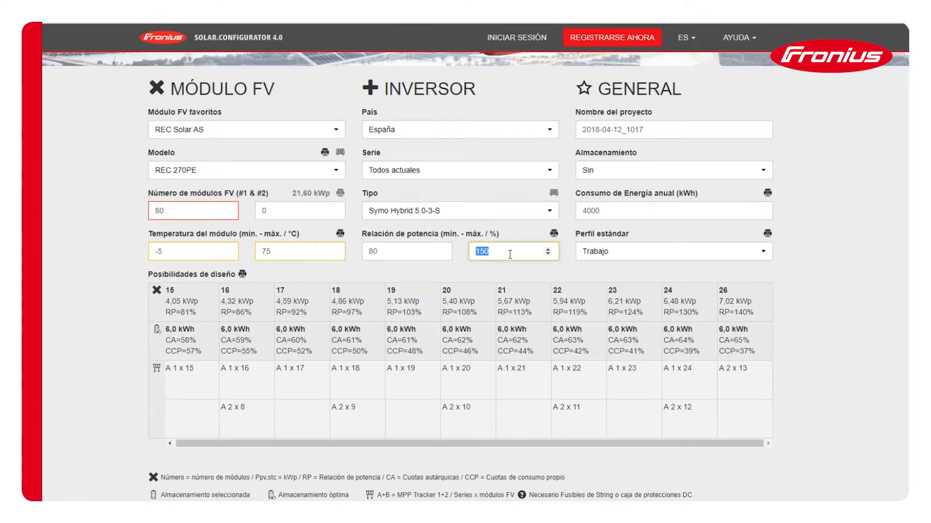
text(120)
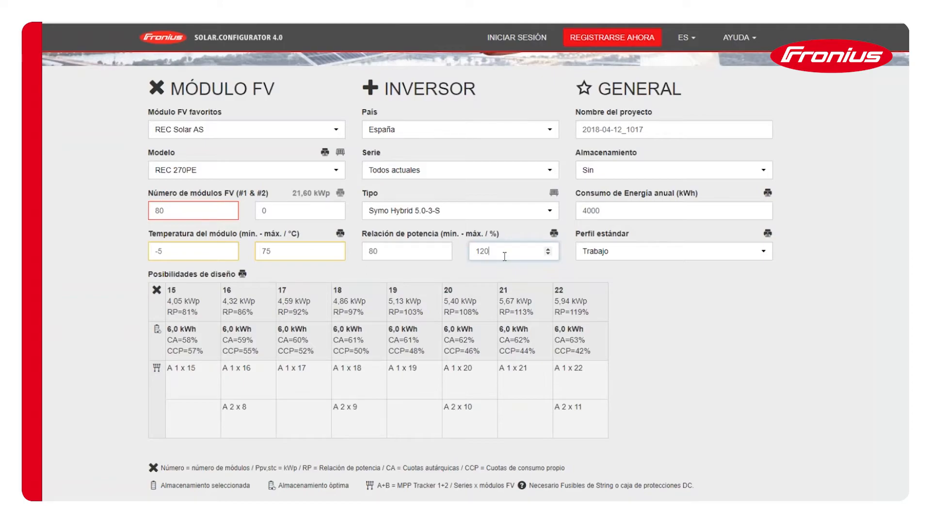
key(BackSpace)
key(BackSpace)
text(60)
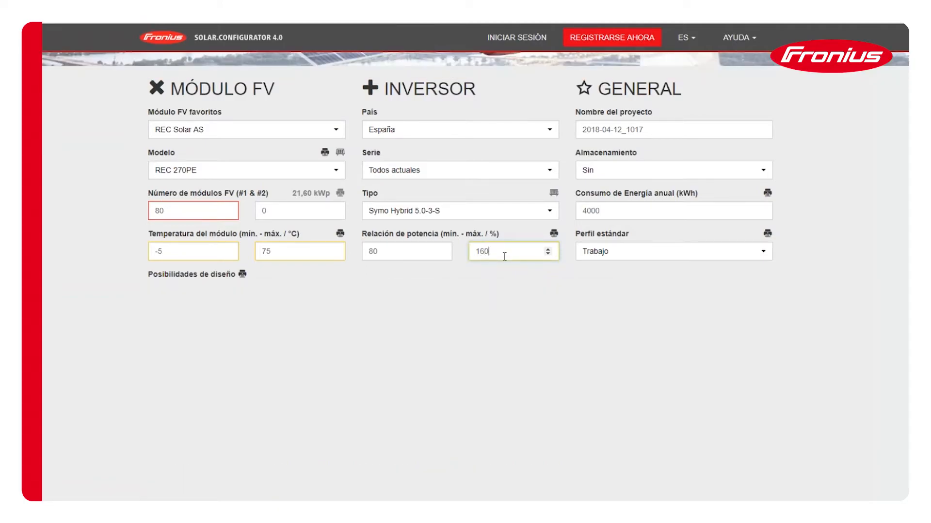
- View the wiring details of the 28-module design with two strings of 14 and close them
drag(627, 444, 679, 446)
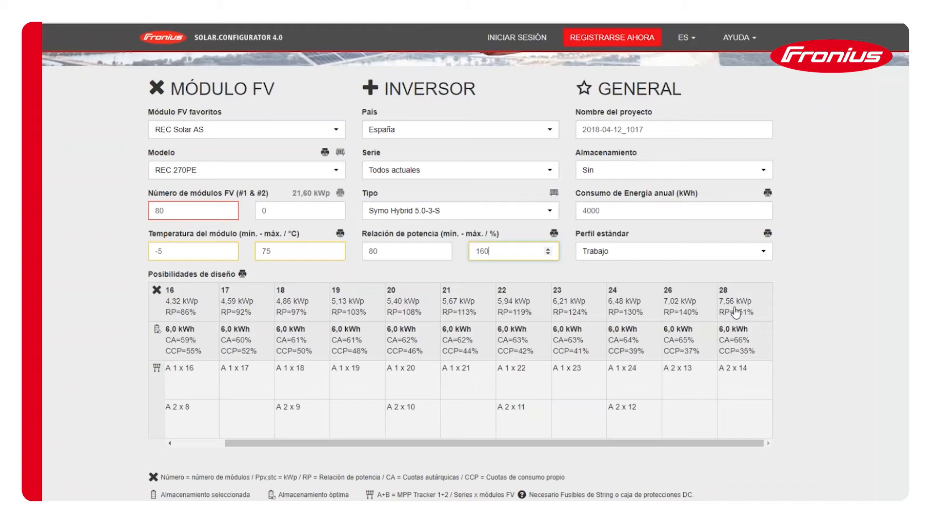
click(749, 383)
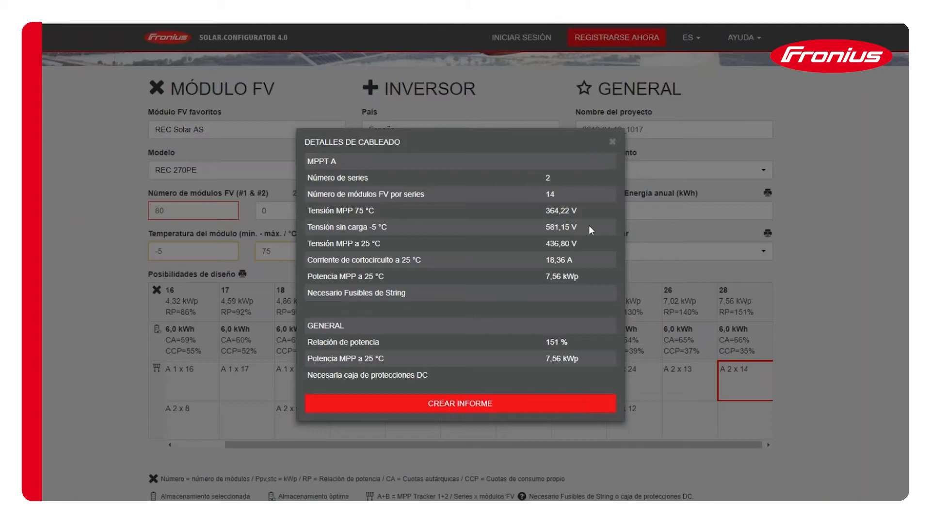
click(611, 142)
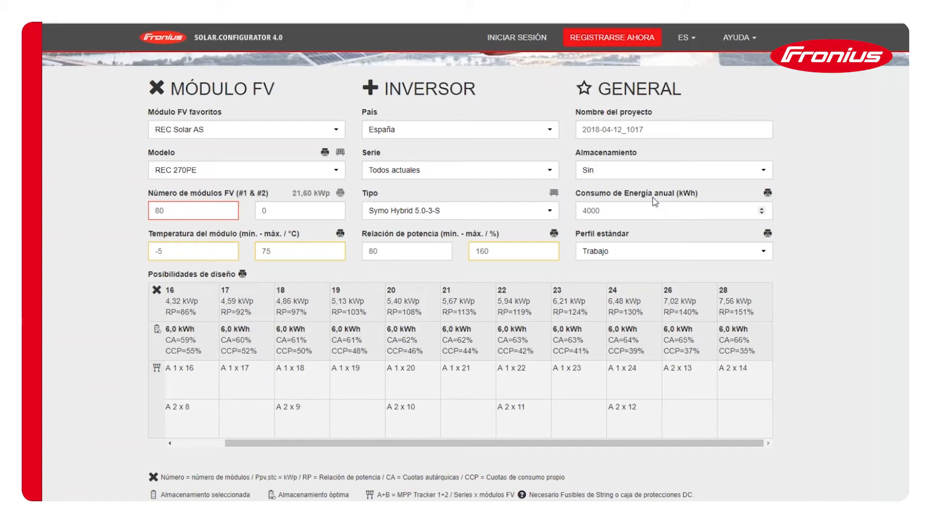
- Switch the standard profile to Familia and back to Trabajo to compare the optimal storage sizes
double_click(620, 214)
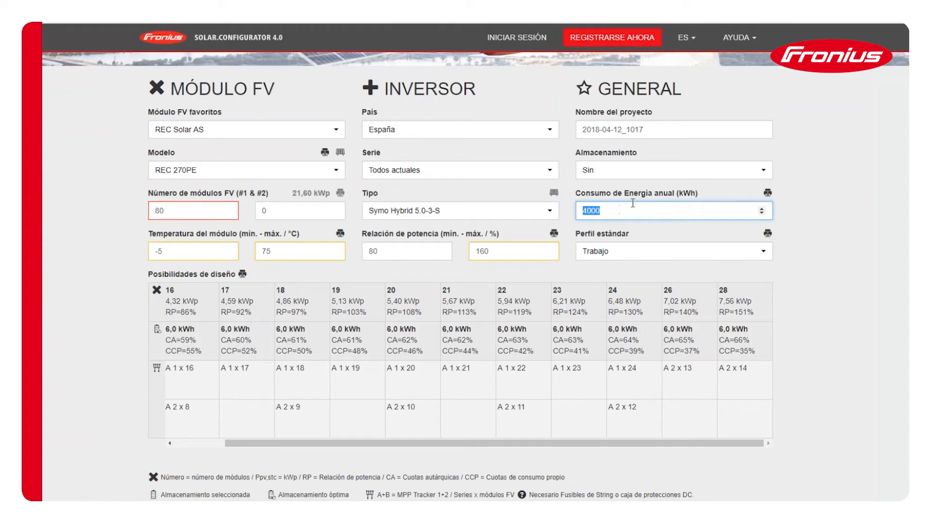
click(609, 212)
click(625, 253)
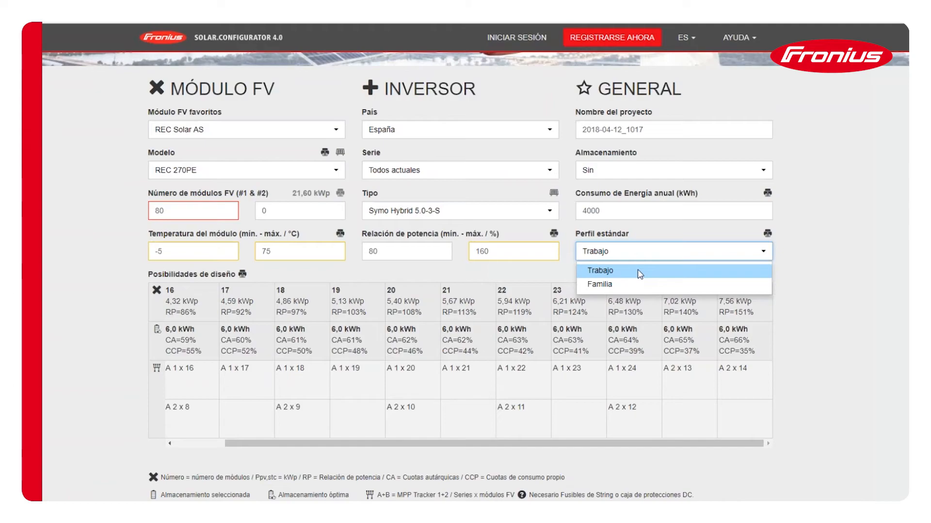
click(634, 285)
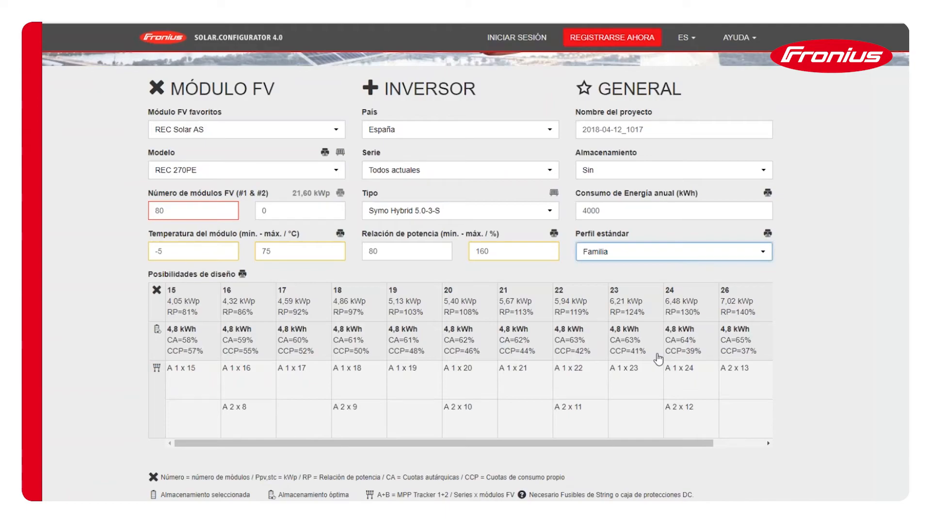
click(703, 251)
click(635, 270)
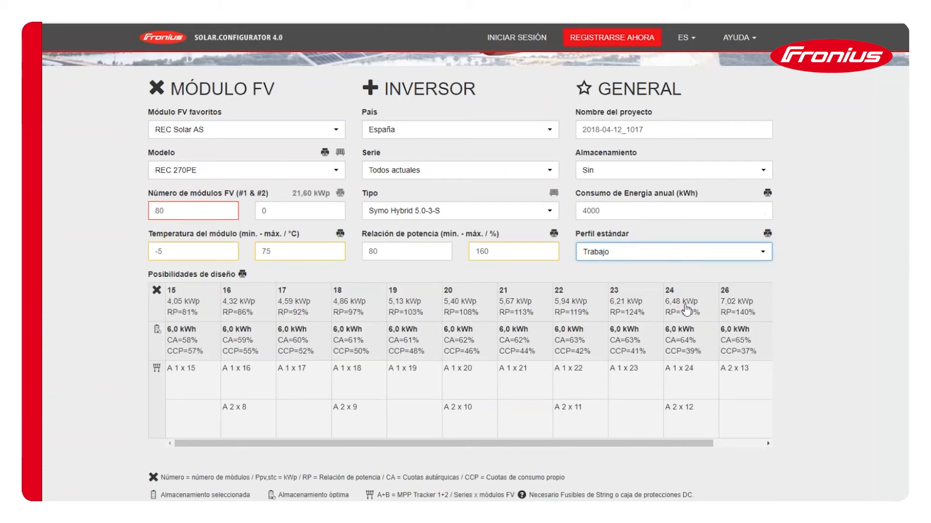
- Set the storage to Solar Battery 12.0 (9,6 kWh) and bring the design possibilities into view
click(639, 176)
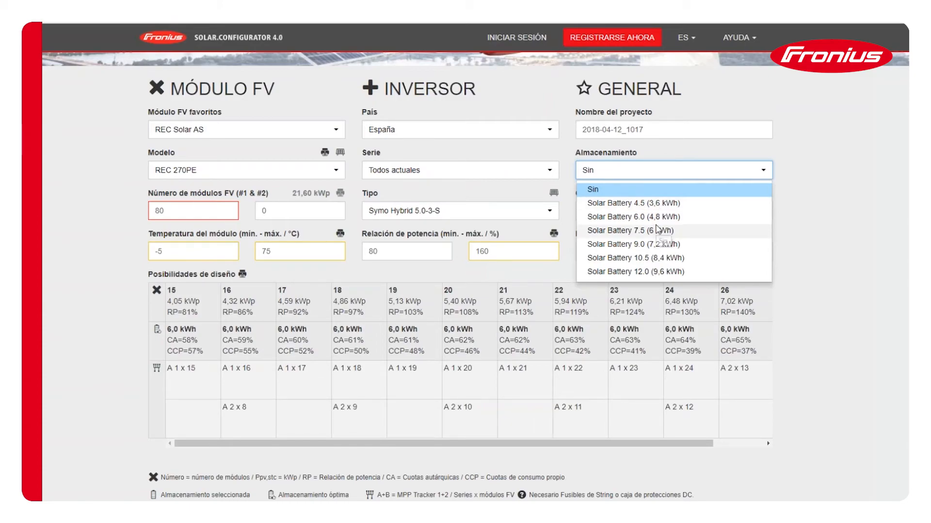
click(644, 273)
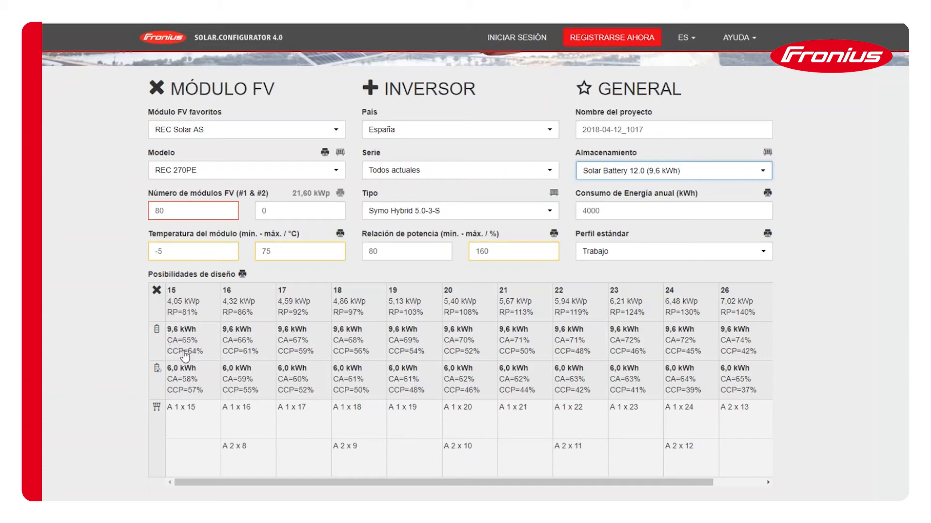
scroll(184, 356, down, 2)
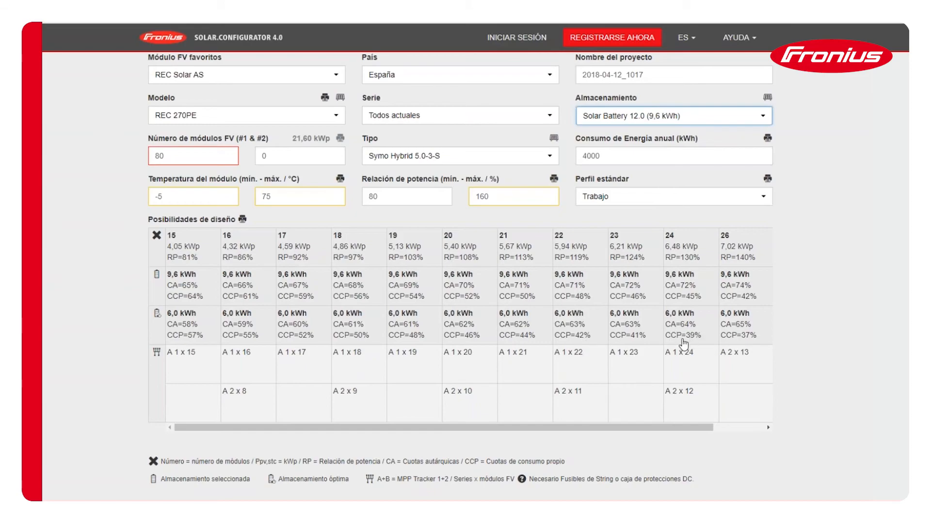
- Alternate the standard profile between Familia and Trabajo to compare the storage figures, ending with Familia
click(645, 200)
click(640, 227)
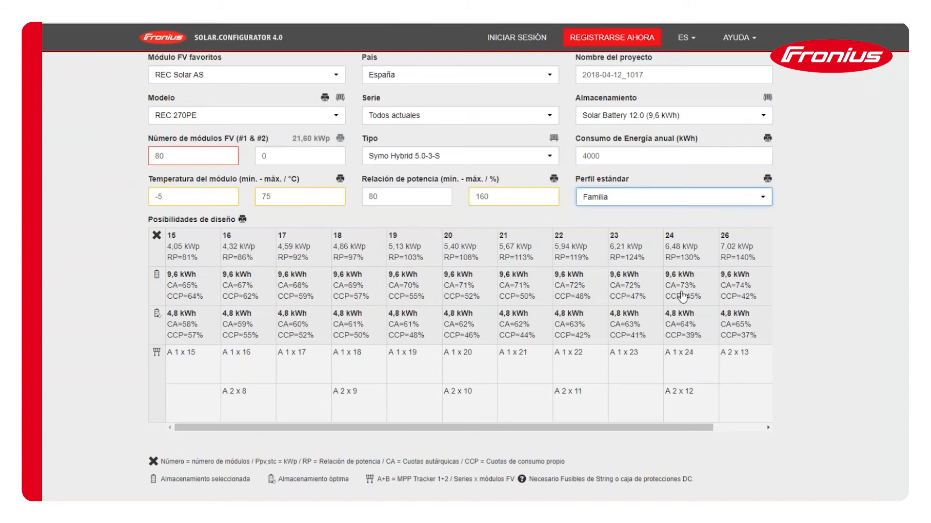
double_click(590, 157)
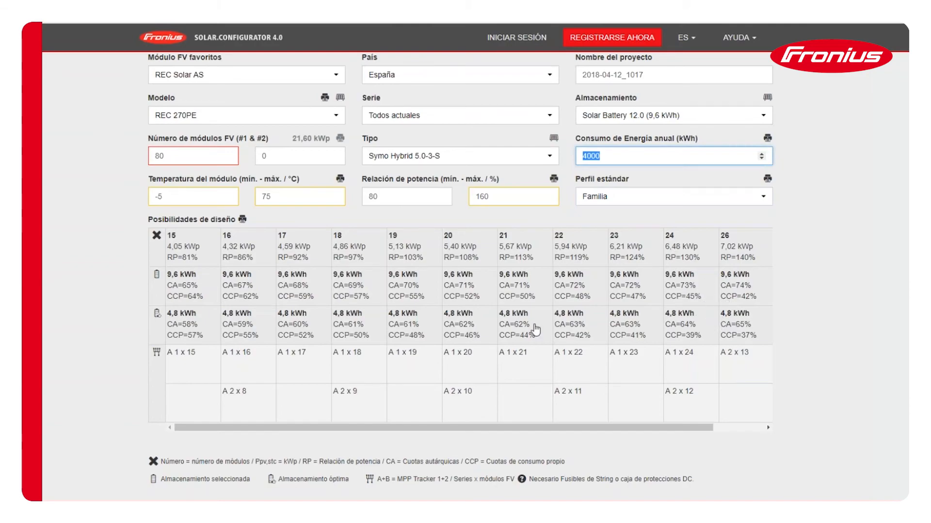
click(609, 197)
click(609, 214)
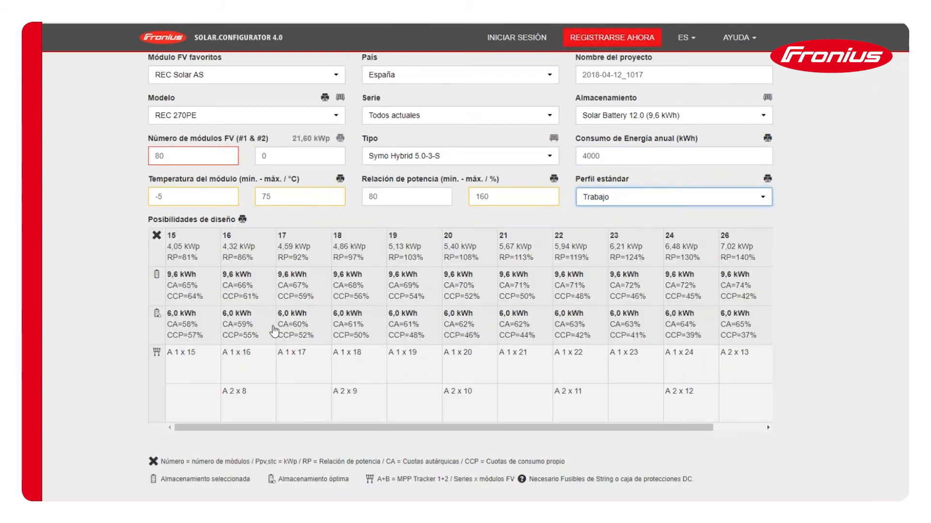
click(630, 201)
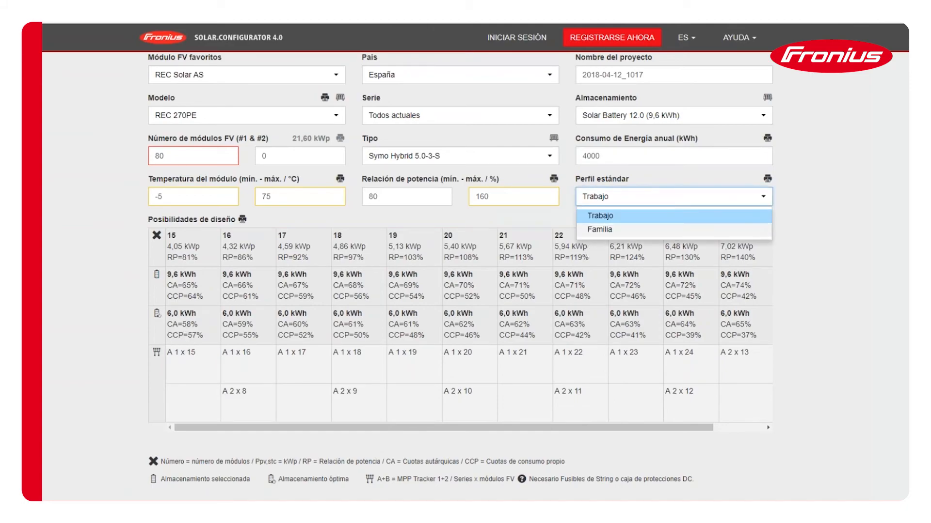
click(600, 229)
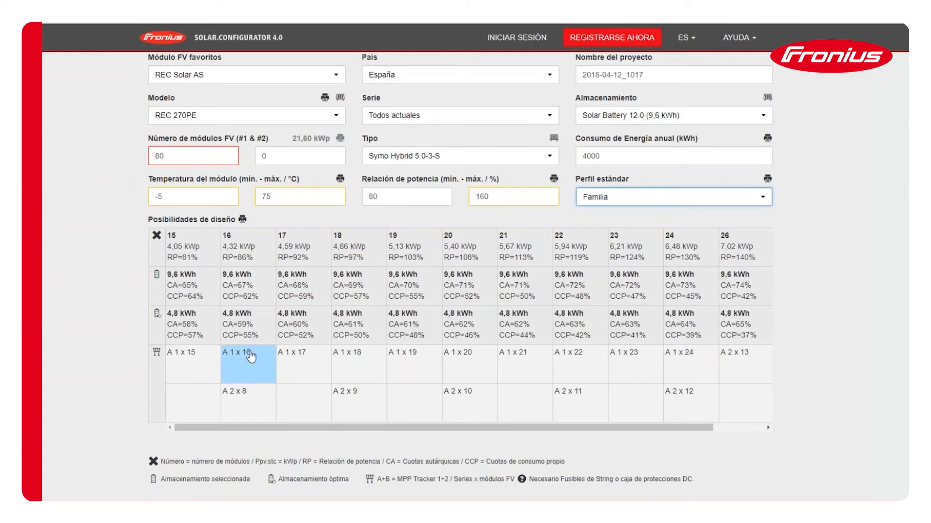
- Try annual energy consumptions of 8000, 12000 and 15000 kWh to compare self-sufficiency and self-consumption rates
click(620, 159)
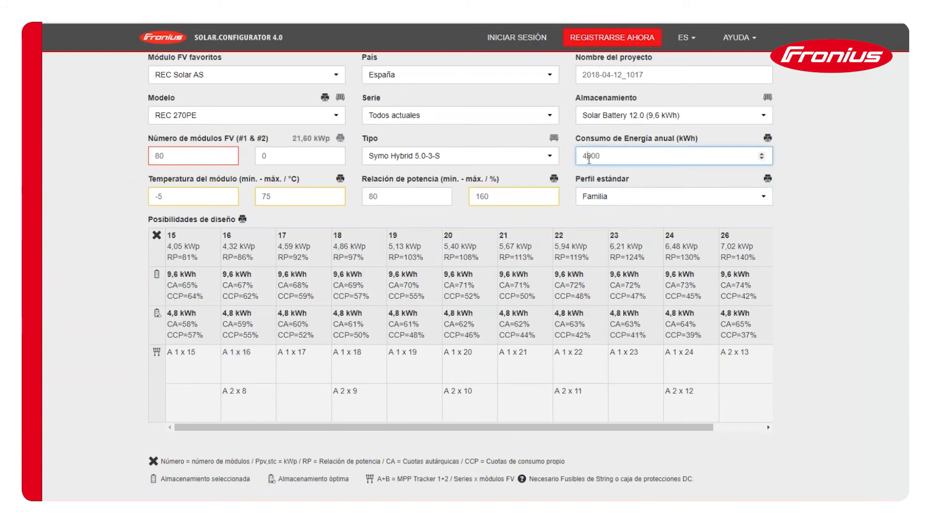
key(BackSpace)
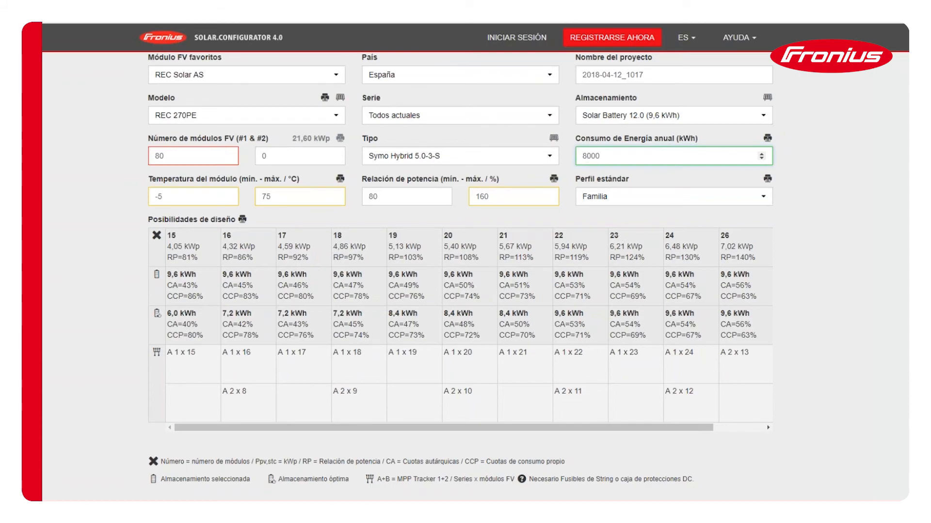
key(BackSpace)
text(12)
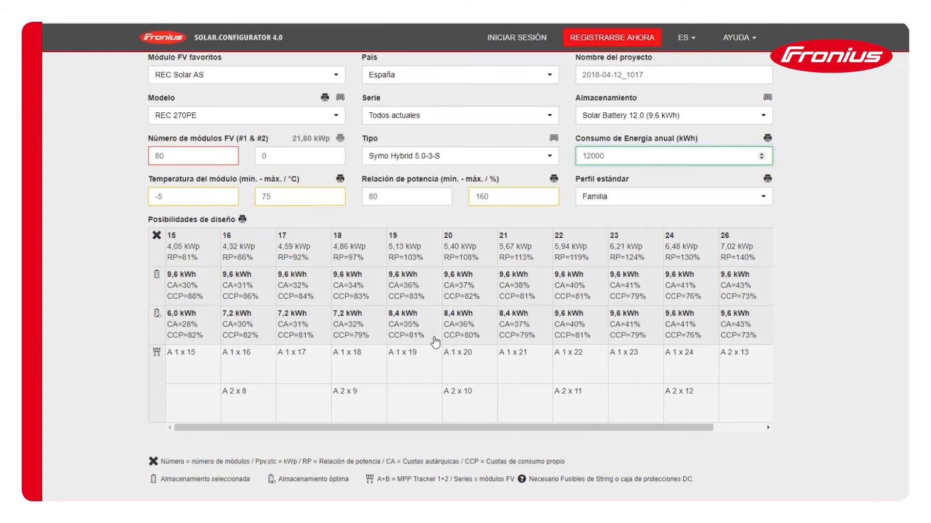
key(BackSpace)
text(5)
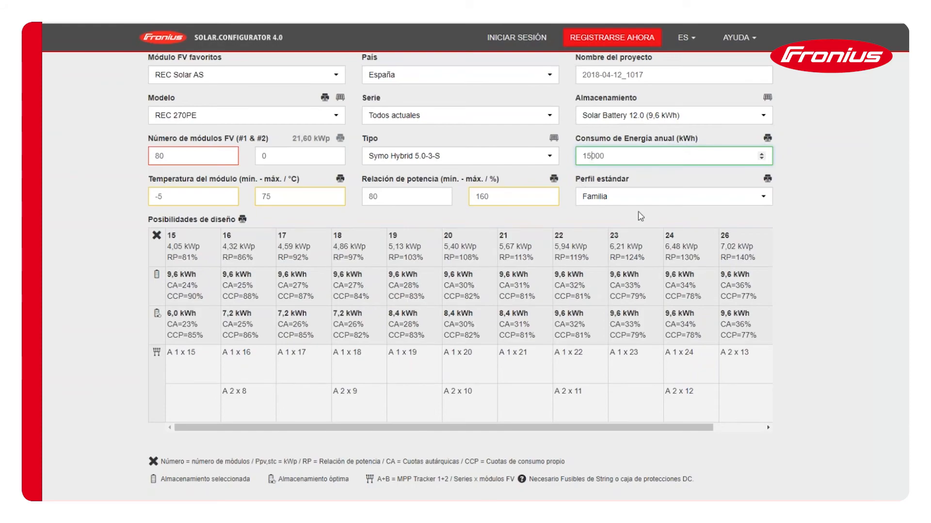
- Clear the annual energy consumption and set the storage to Sin
double_click(603, 152)
key(BackSpace)
scroll(650, 282, up, 5)
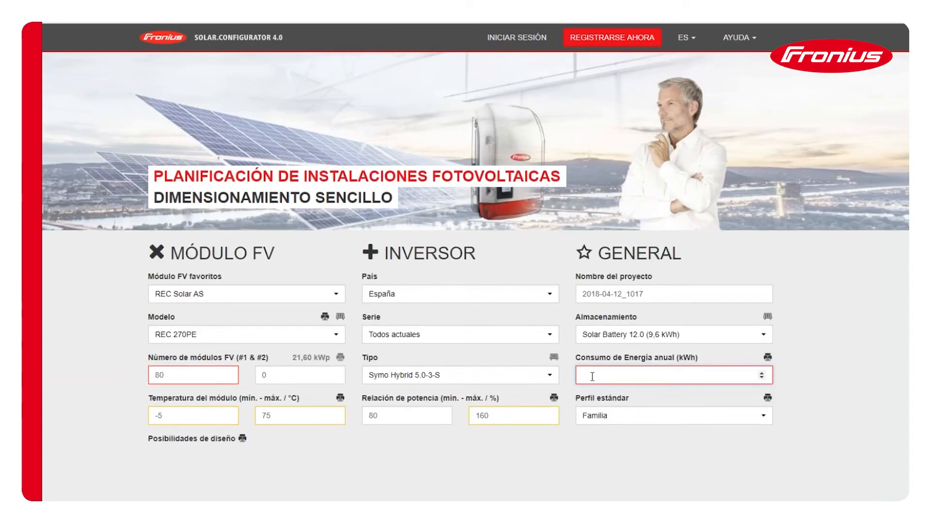
scroll(592, 377, down, 1)
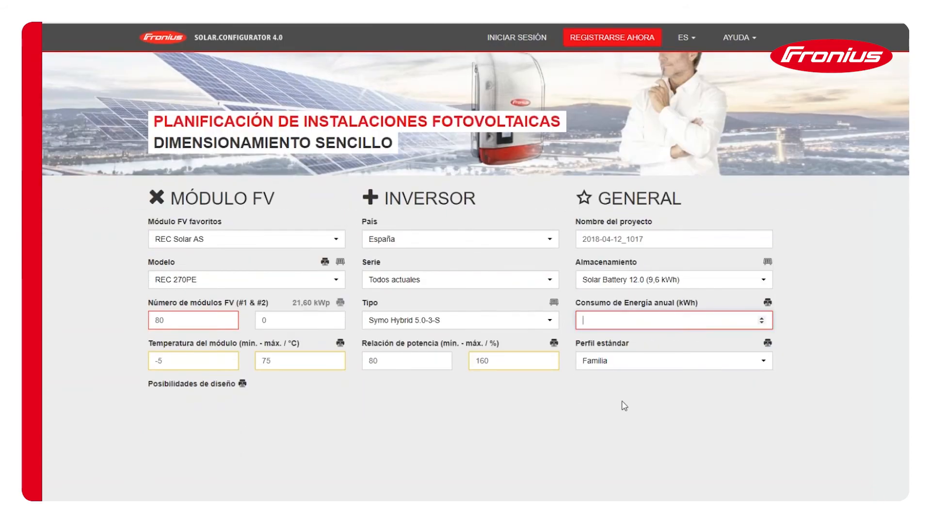
click(442, 321)
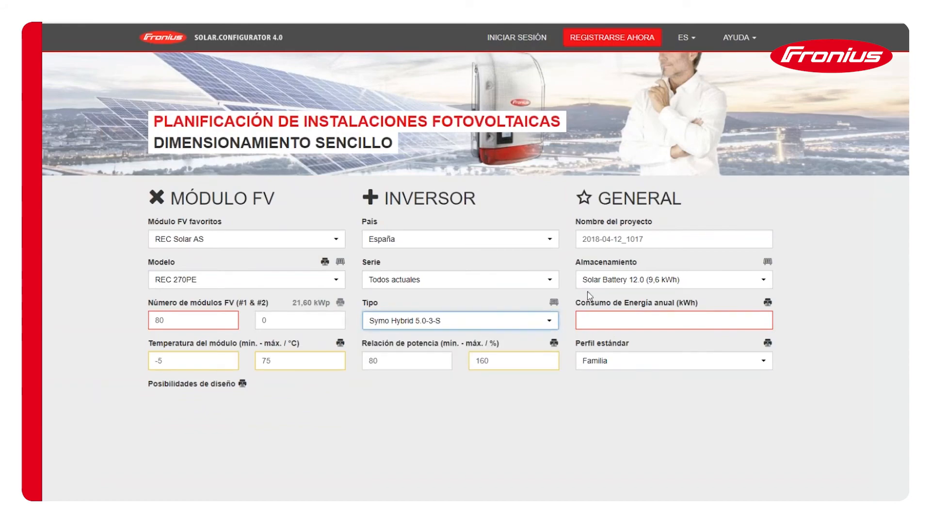
click(601, 284)
click(603, 297)
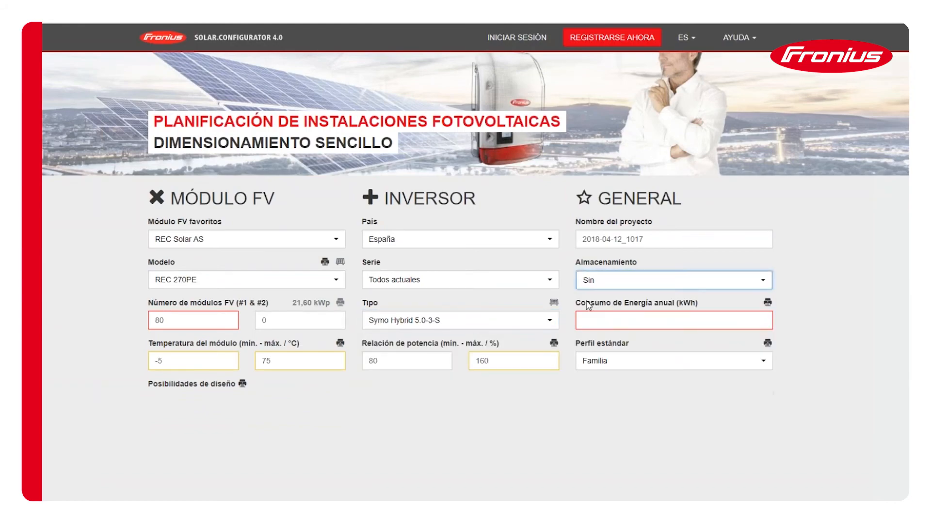
- Change the inverter type to Symo 5.0-3-M
click(456, 323)
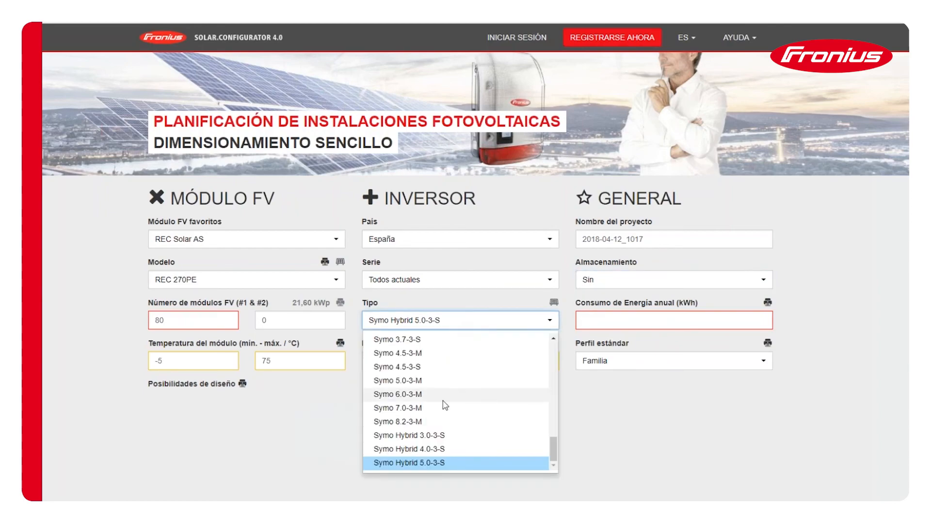
scroll(444, 408, up, 2)
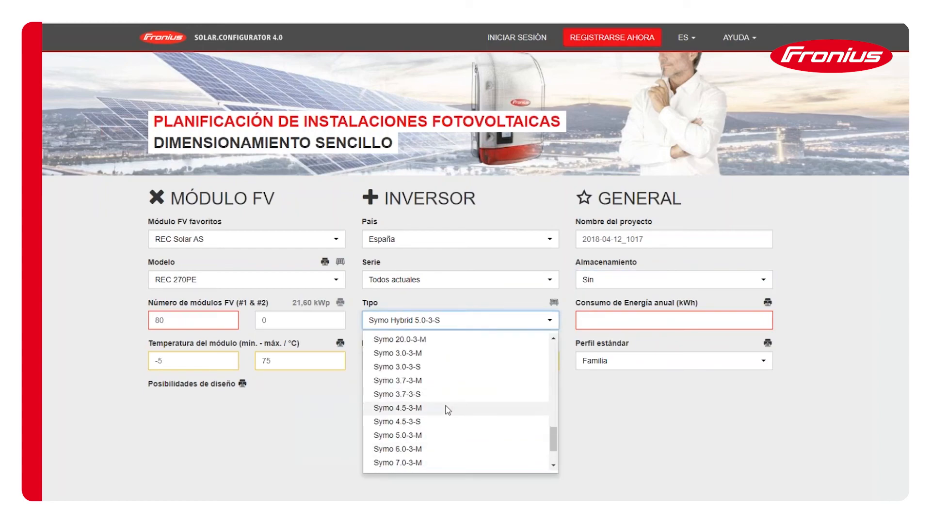
scroll(427, 411, up, 4)
scroll(414, 413, up, 3)
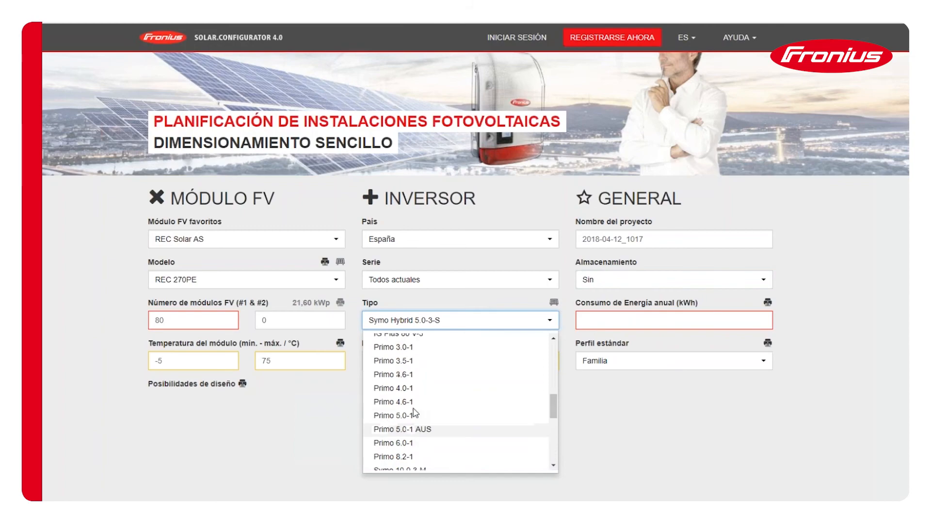
scroll(416, 444, down, 5)
scroll(416, 443, down, 2)
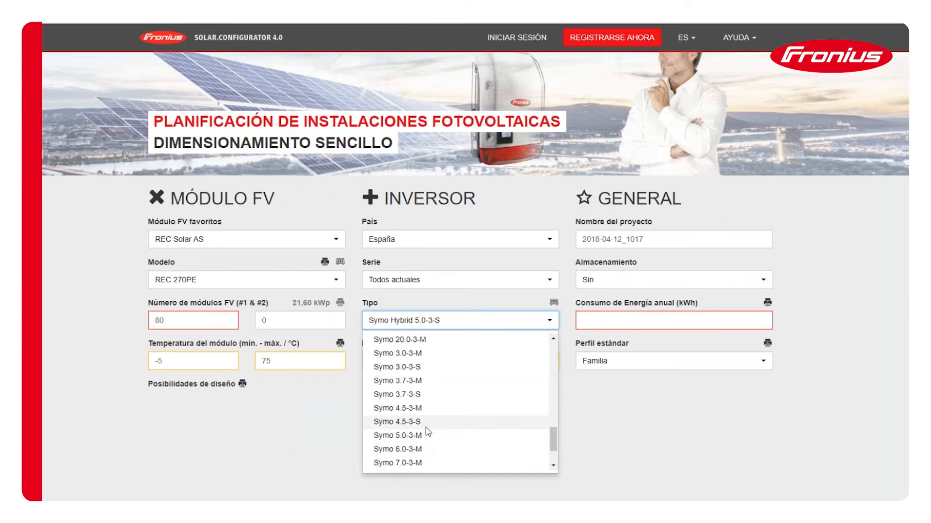
click(416, 430)
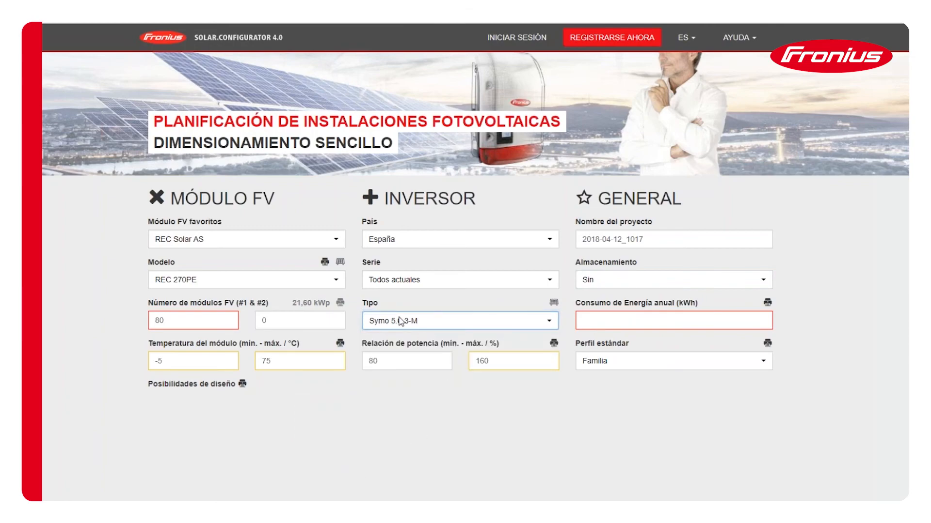
- Clear the number of PV modules for the first module field
double_click(160, 320)
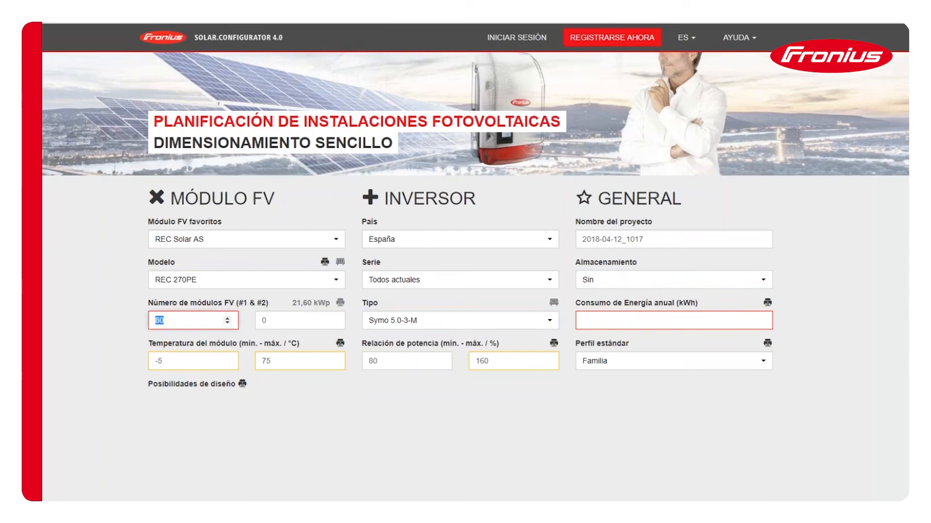
key(BackSpace)
click(75, 315)
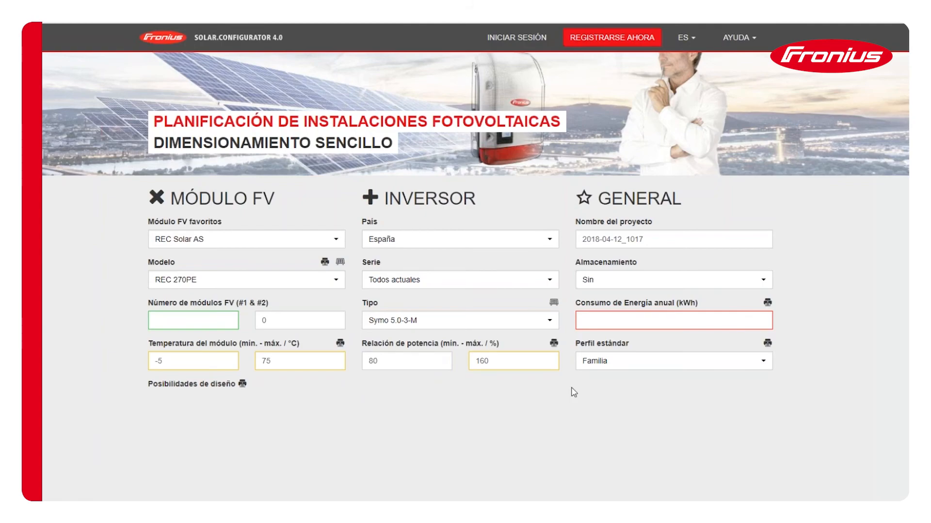
- Set the annual energy consumption to 4000 kWh to list the design possibilities
scroll(574, 393, down, 1)
click(625, 266)
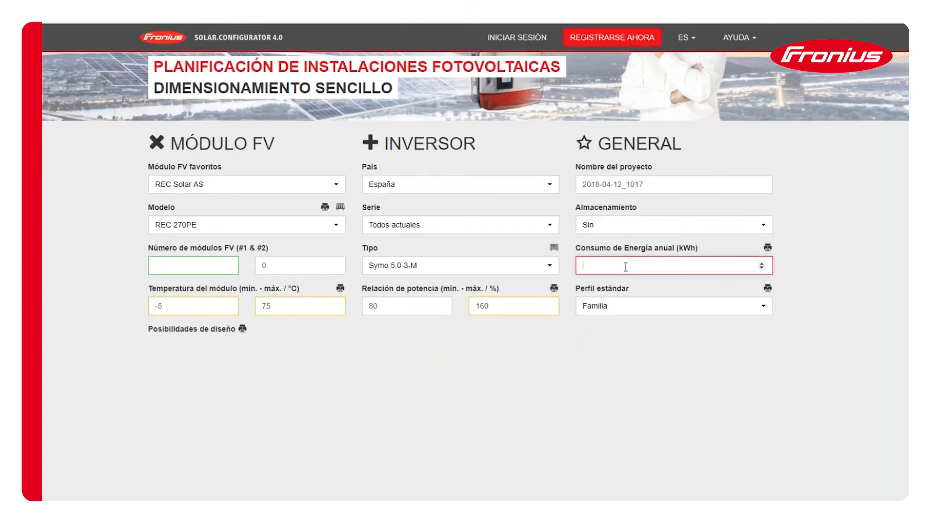
text(4000)
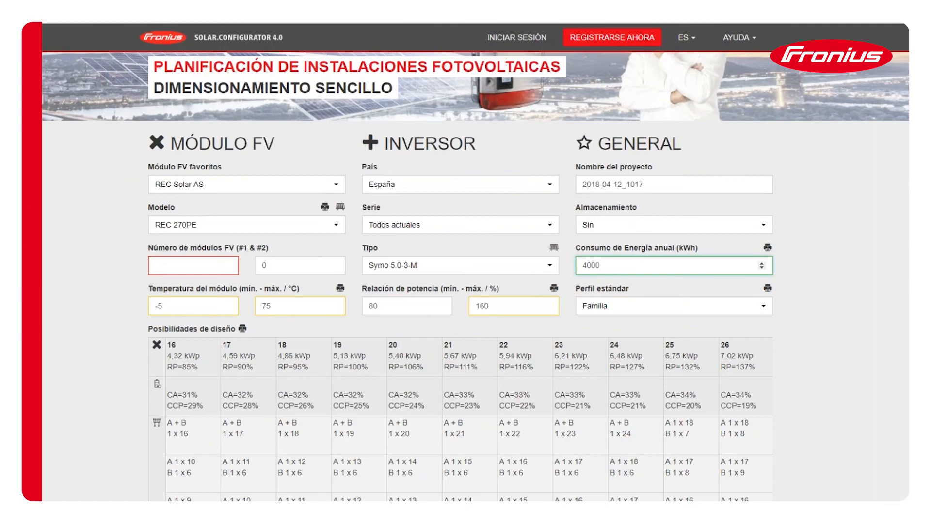
double_click(590, 266)
key(BackSpace)
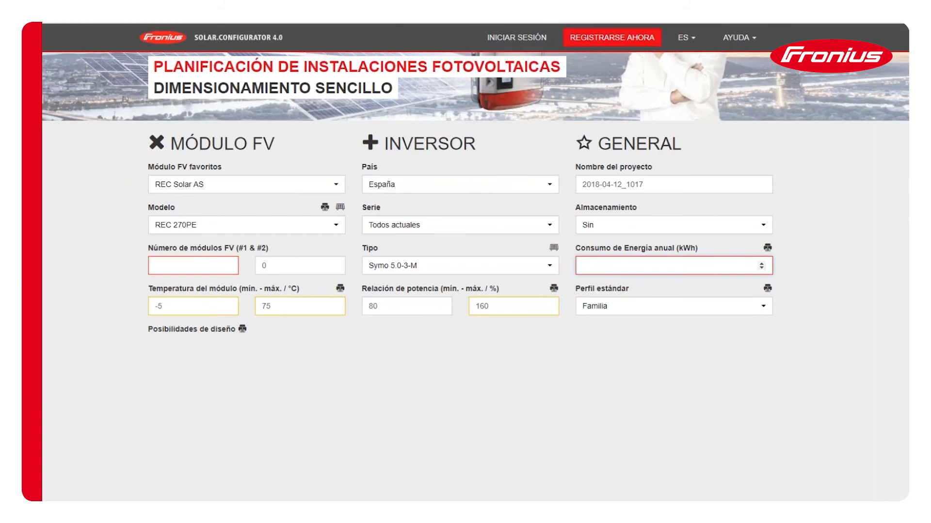
text(4000)
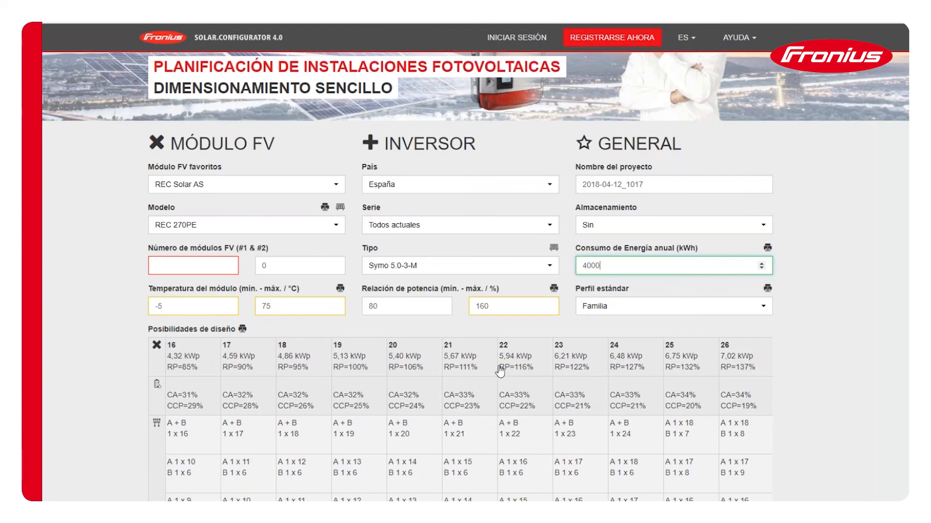
- Open the wiring details of the 22-module A + B 1 x 22 design and create its report
scroll(461, 269, down, 1)
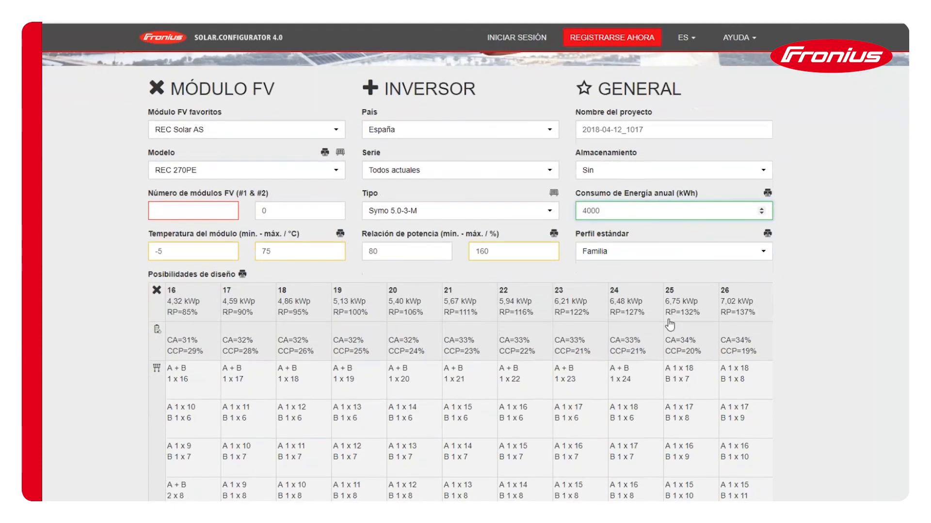
click(536, 380)
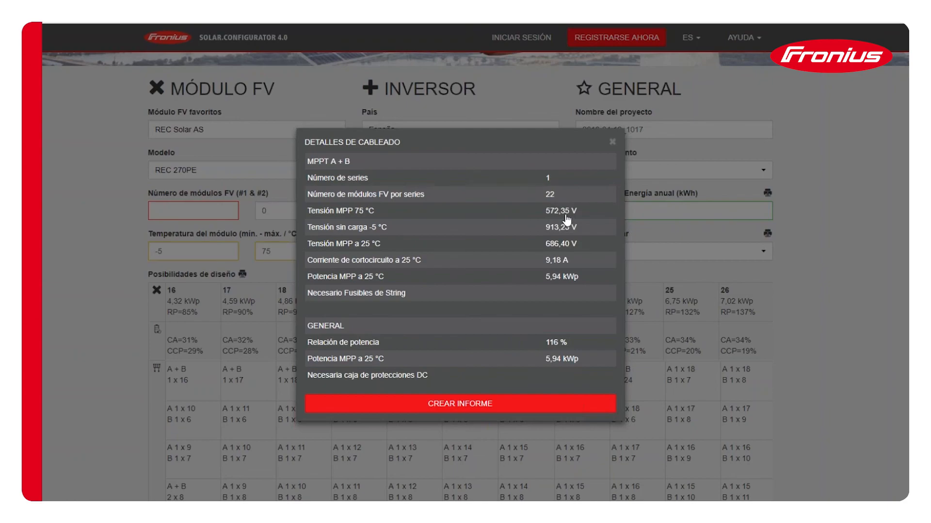
click(490, 405)
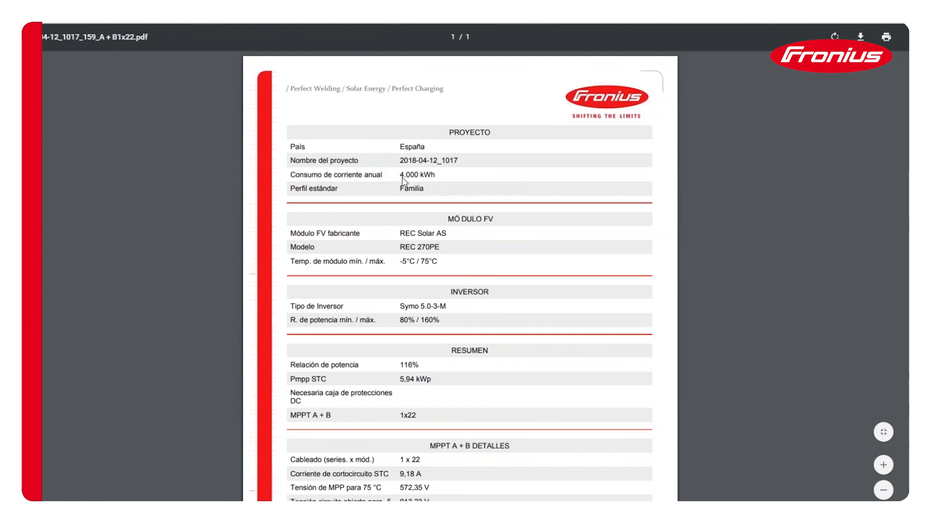
- Review the PDF report down to the MPPT A + B details, and return to the configurator with the wiring details closed
scroll(458, 357, down, 1)
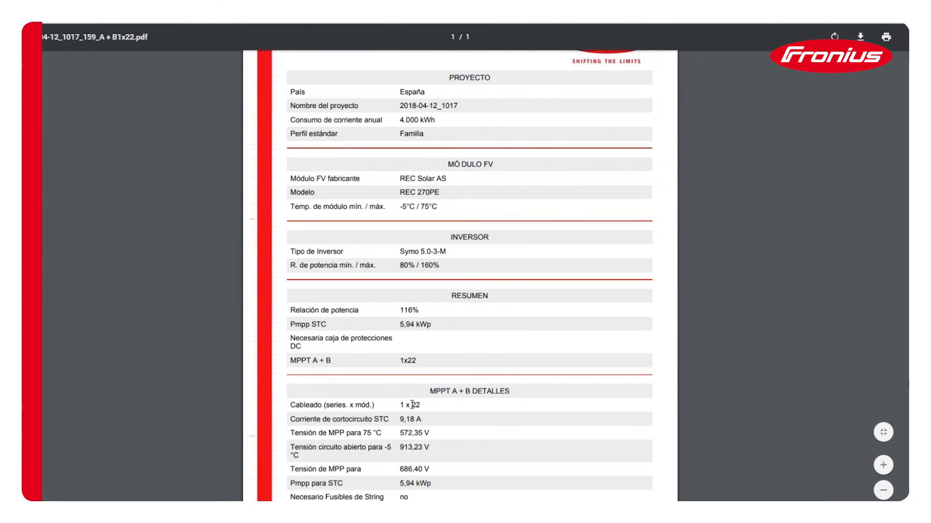
scroll(402, 377, down, 1)
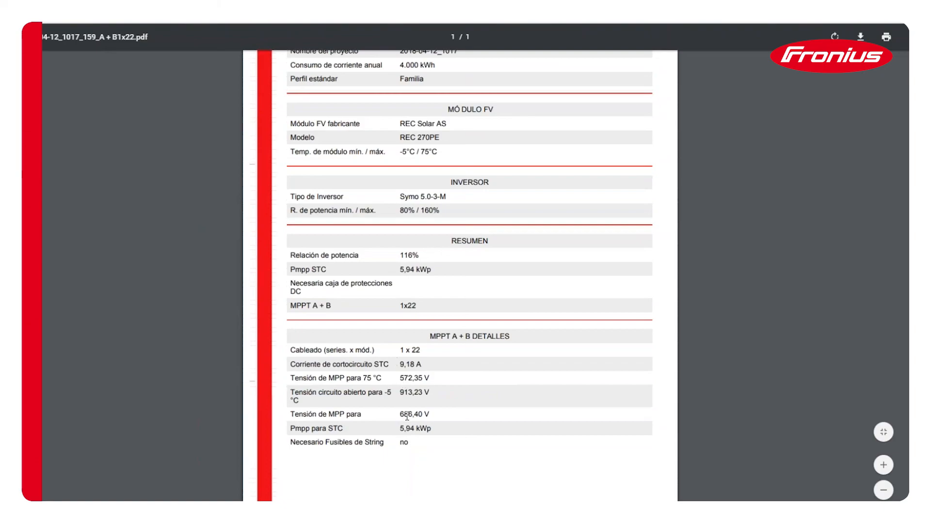
scroll(407, 416, down, 1)
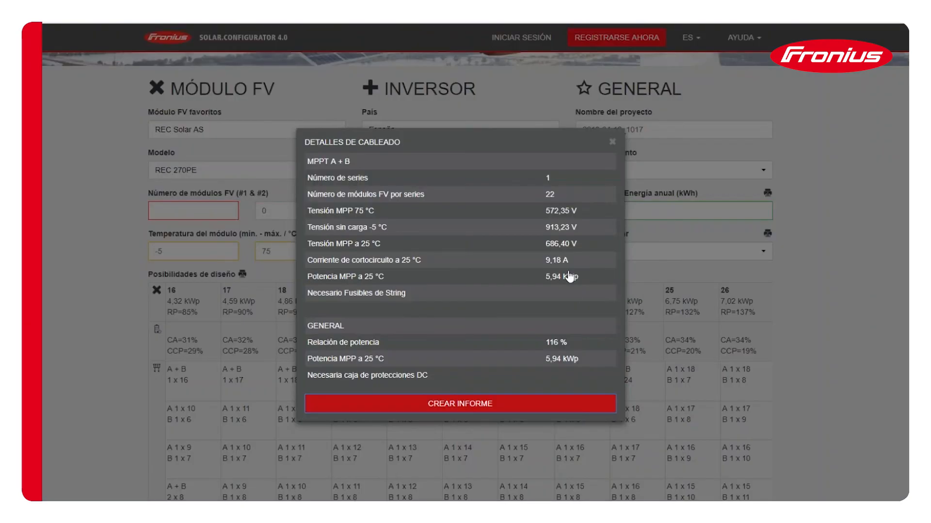
click(613, 142)
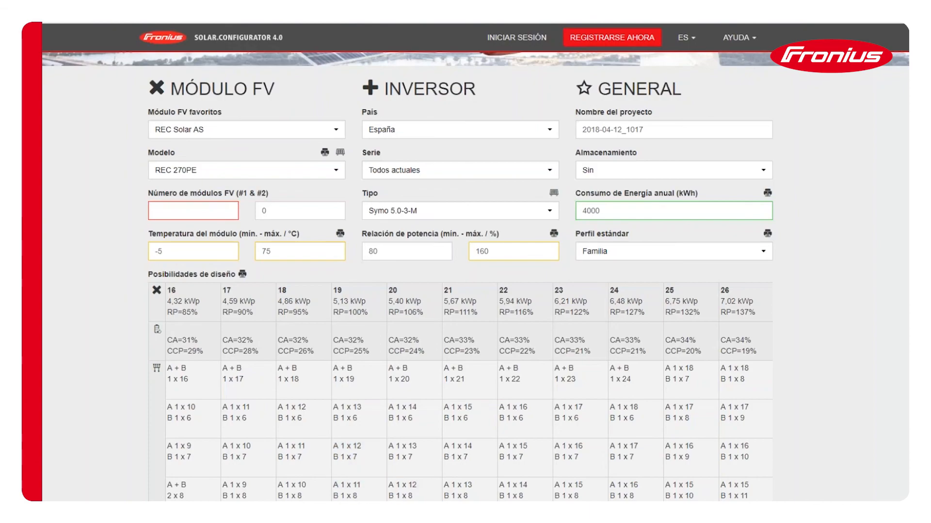
- Switch to the PowerPoint presentation and show the contacto slide as a full-screen slide show
mouse_move(206, 520)
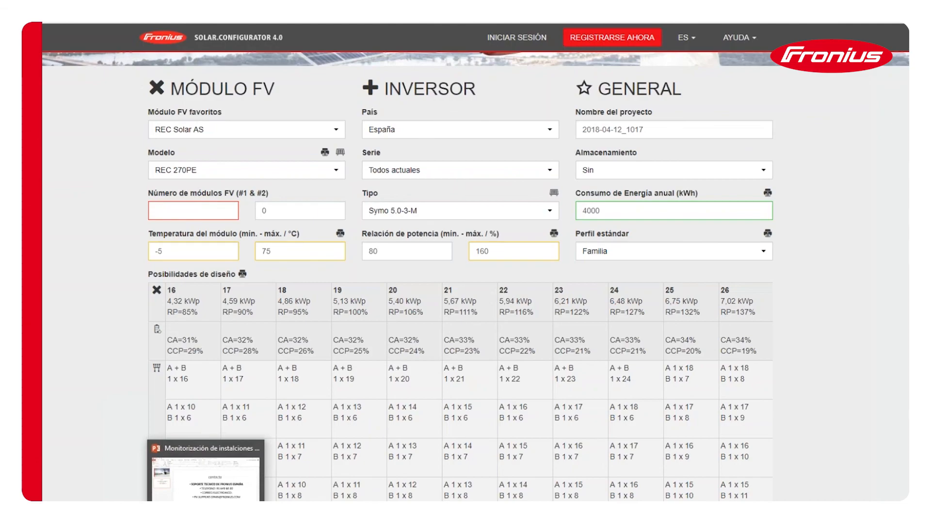
click(206, 520)
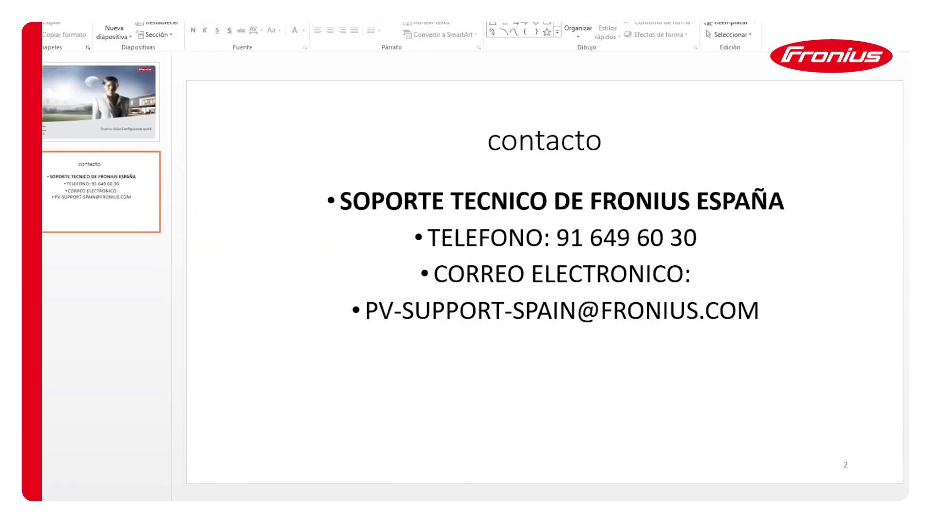
key(shift+F5)
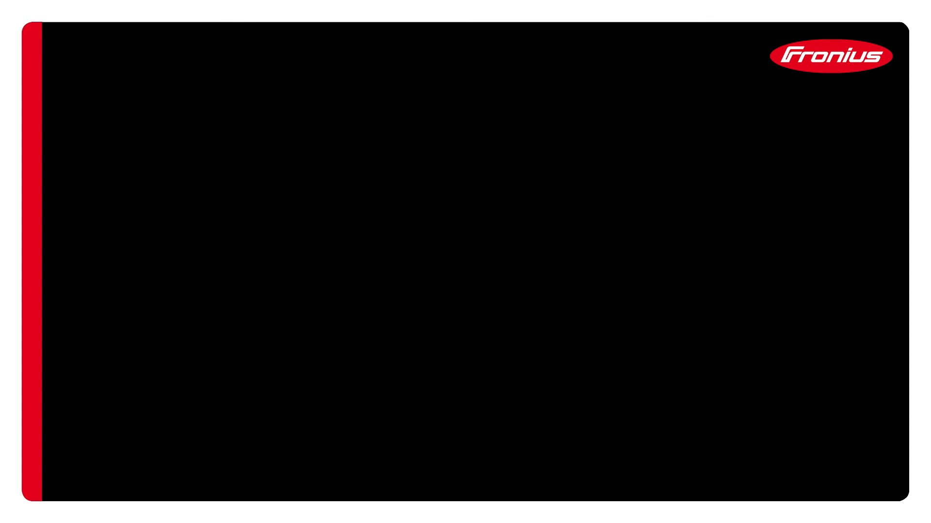
click(454, 370)
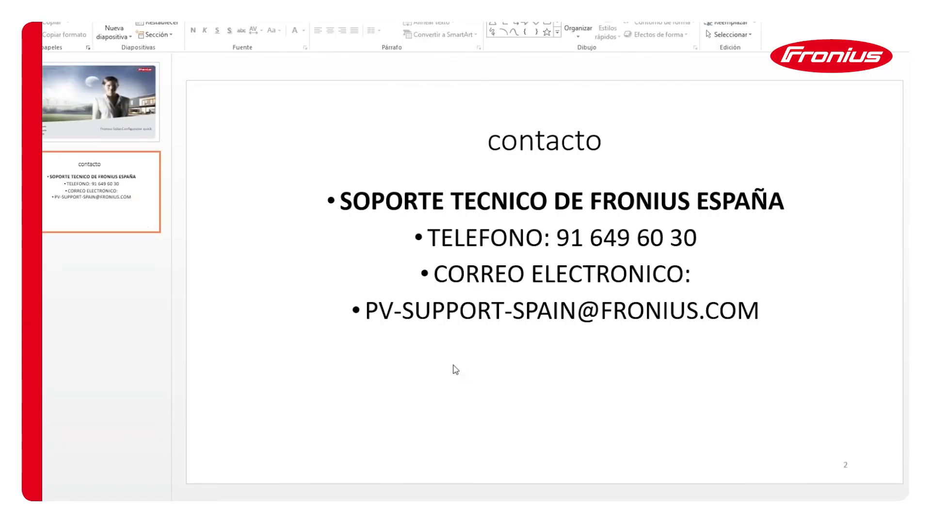
key(Page_Up)
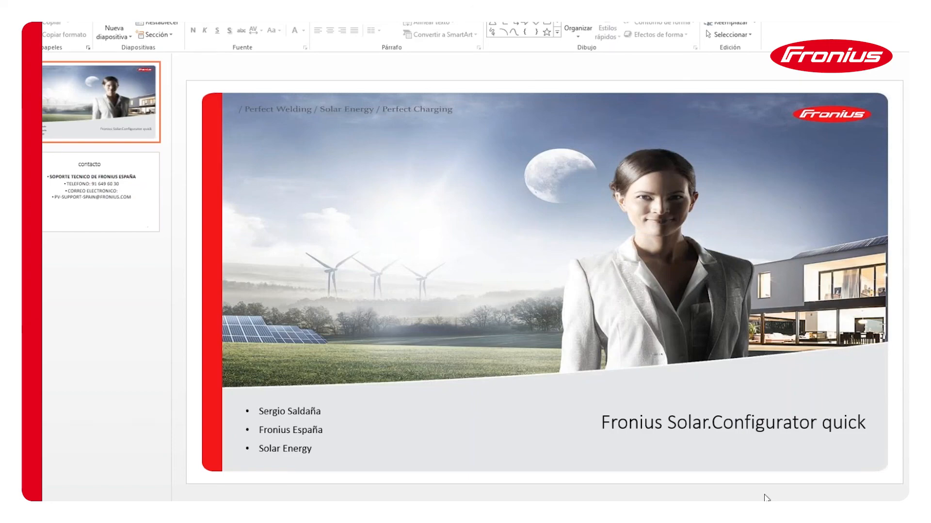
key(Page_Down)
key(shift+F5)
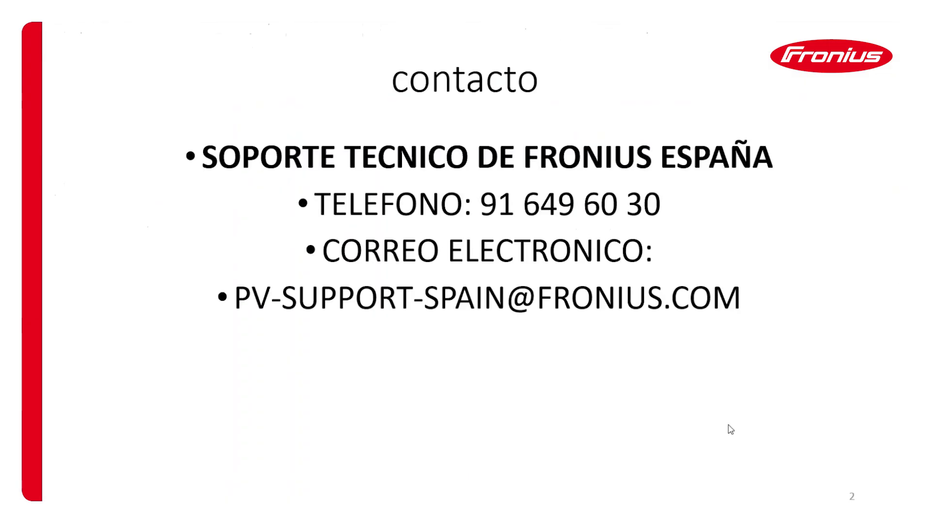